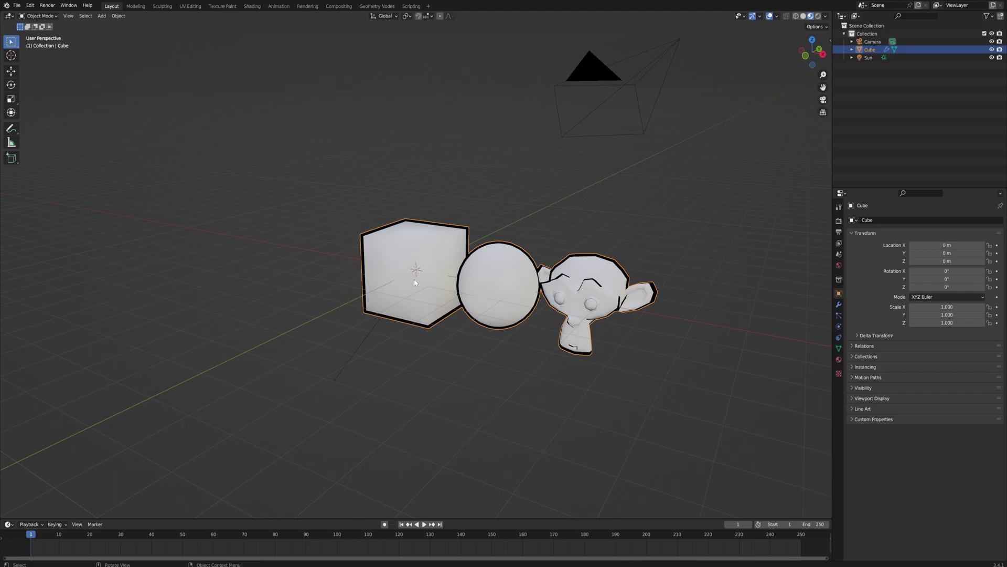
# In Edit Mode with face select, extrude the cube's top face upward
pyautogui.moveTo(414, 282); pyautogui.dragTo(418, 282, button='middle')
pyautogui.press('Tab')
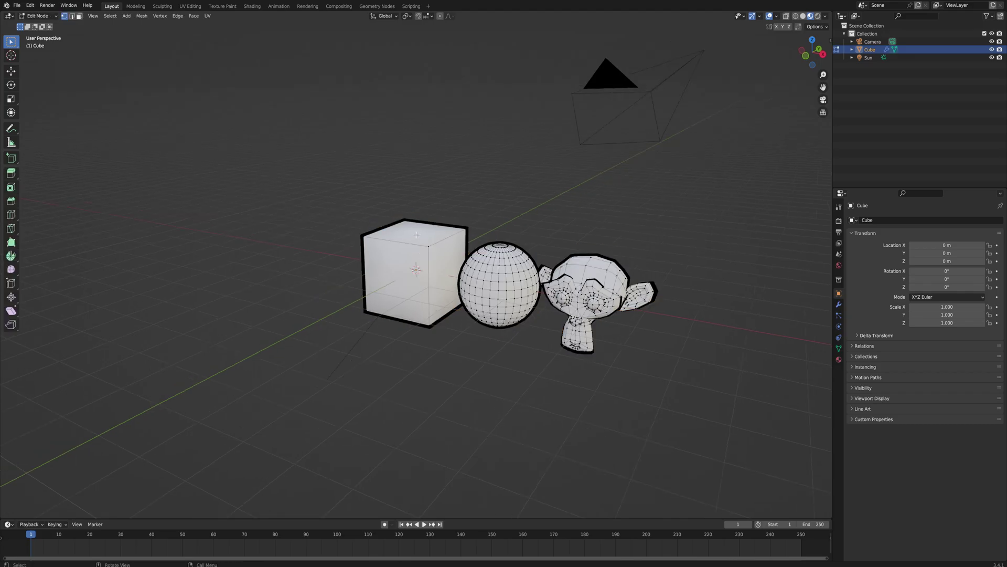
pyautogui.press('3')
pyautogui.click(416, 233)
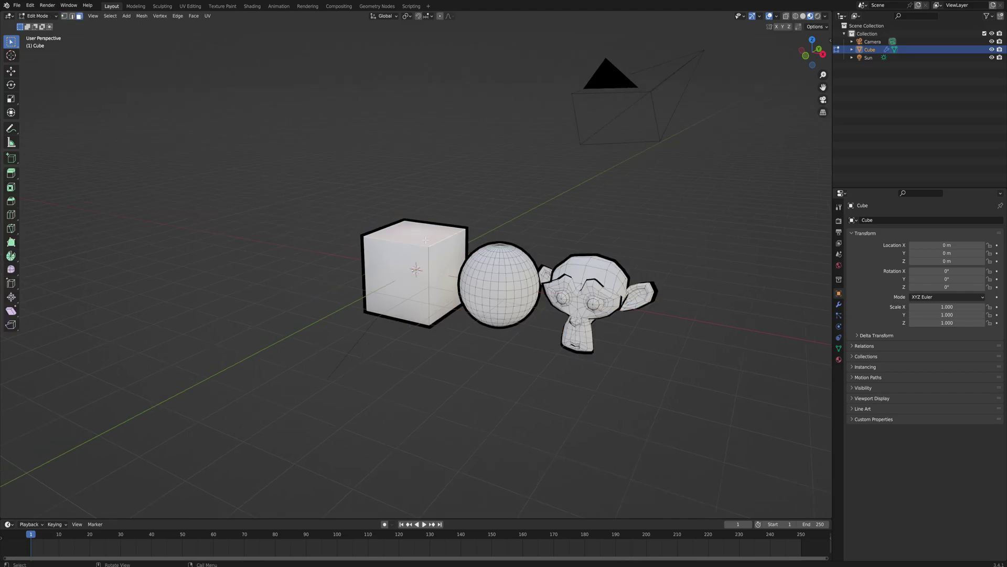
pyautogui.press('e')
pyautogui.click(373, 218)
# Extrude the new block's upper-left face out to the left and up, then return to Object Mode
pyautogui.click(373, 219)
pyautogui.press('e')
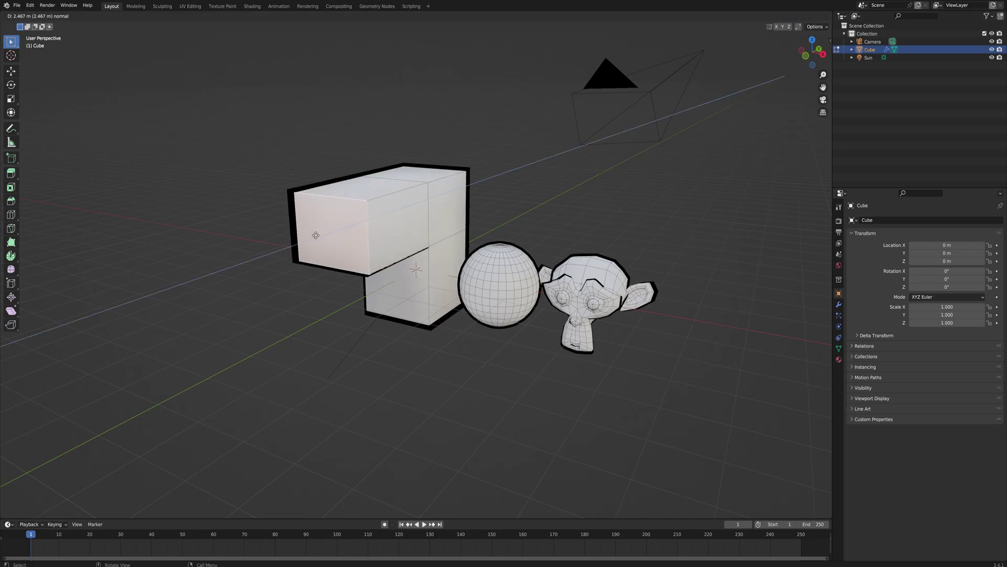
pyautogui.click(368, 105)
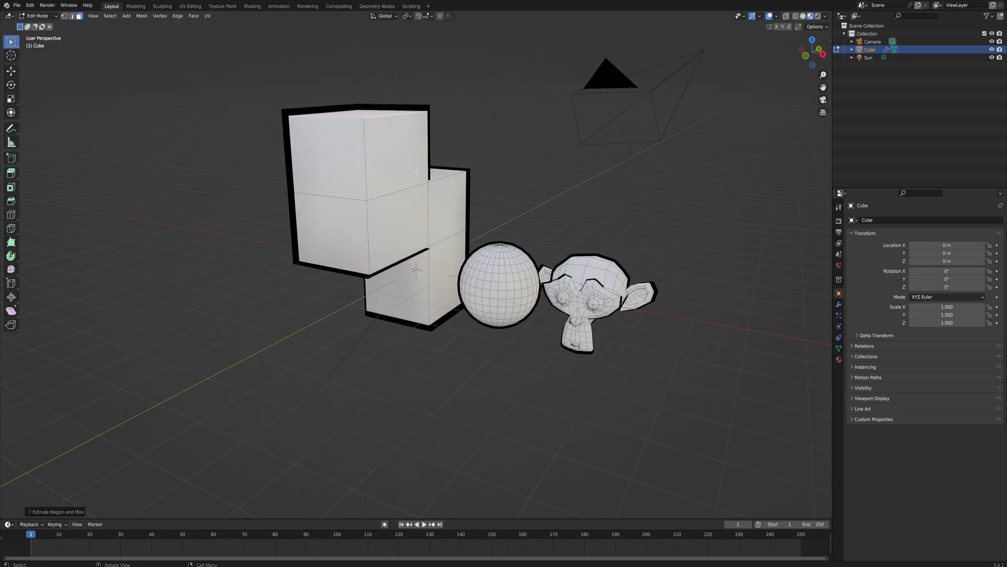
pyautogui.press('Tab')
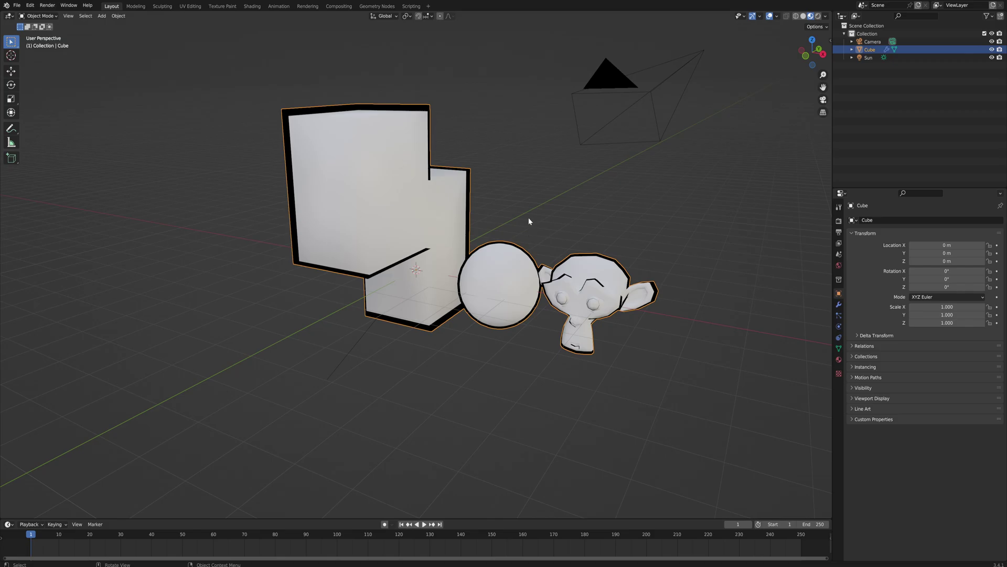
pyautogui.moveTo(529, 166)
pyautogui.mouseDown(button='middle')
pyautogui.moveTo(504, 158)
pyautogui.moveTo(523, 169)
pyautogui.mouseUp(button='middle')
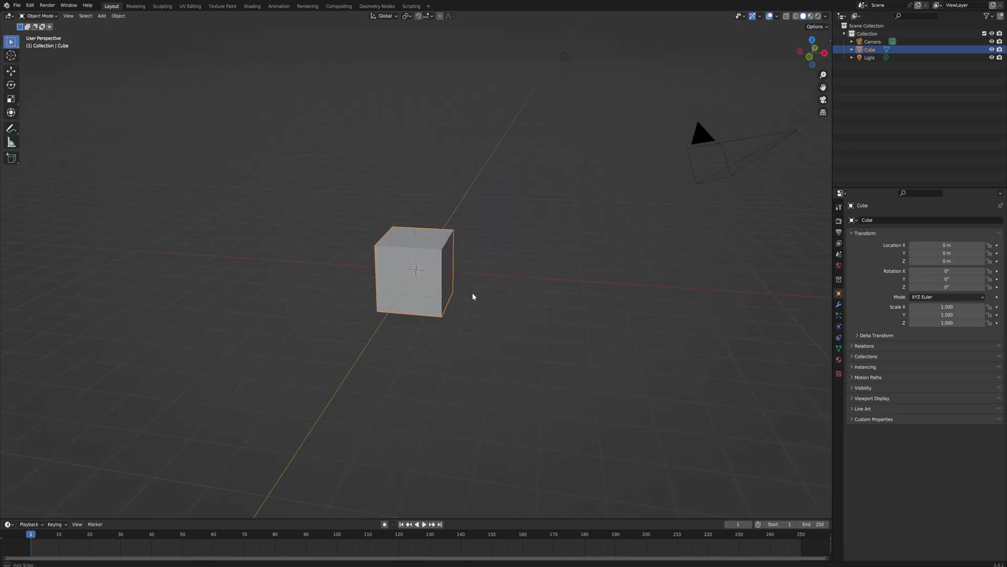
# In the cube's Edit Mode, add a monkey head and move it along X to the cube's right
pyautogui.moveTo(471, 295); pyautogui.dragTo(466, 297, button='middle')
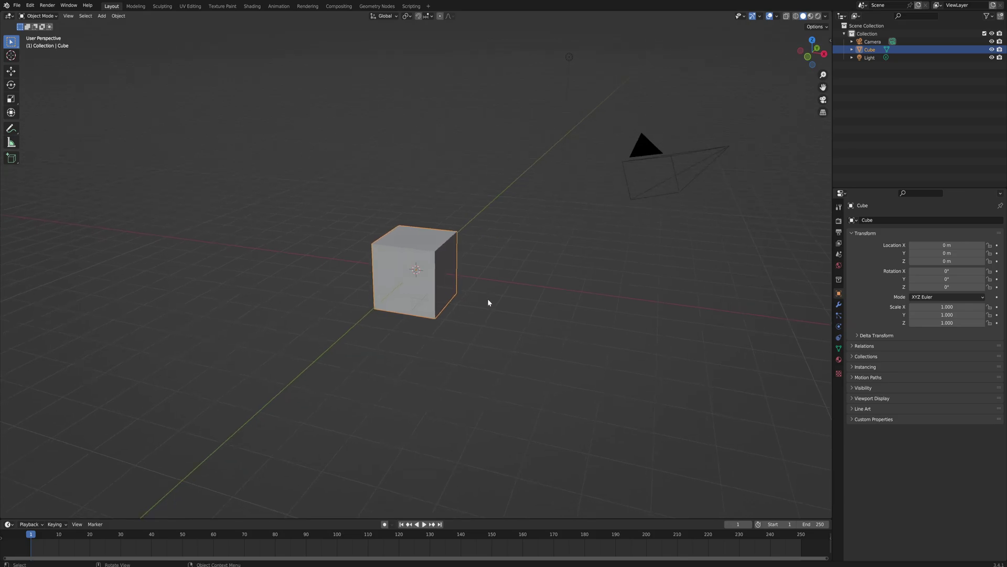
pyautogui.press('Tab')
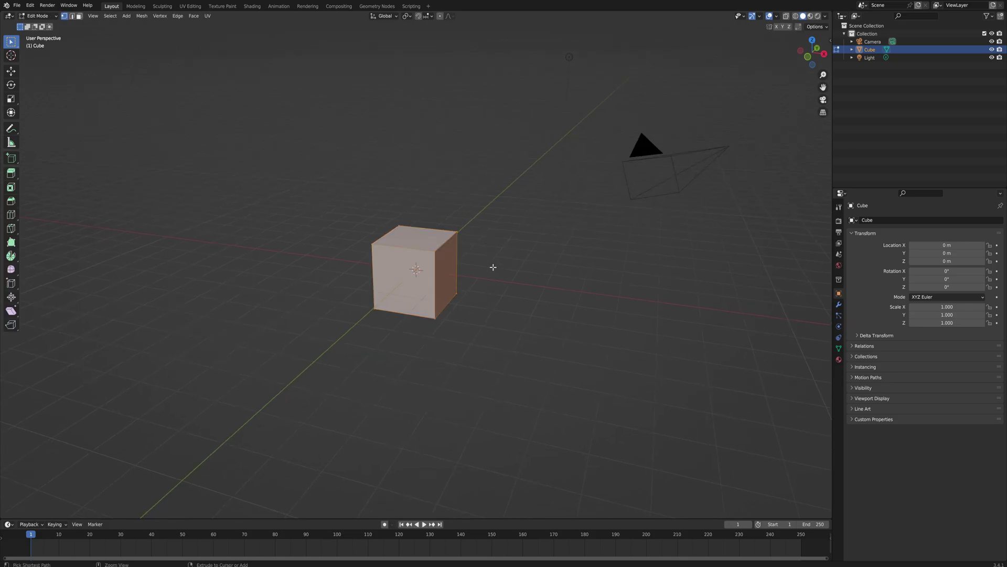
pyautogui.moveTo(486, 267); pyautogui.dragTo(474, 273, button='middle')
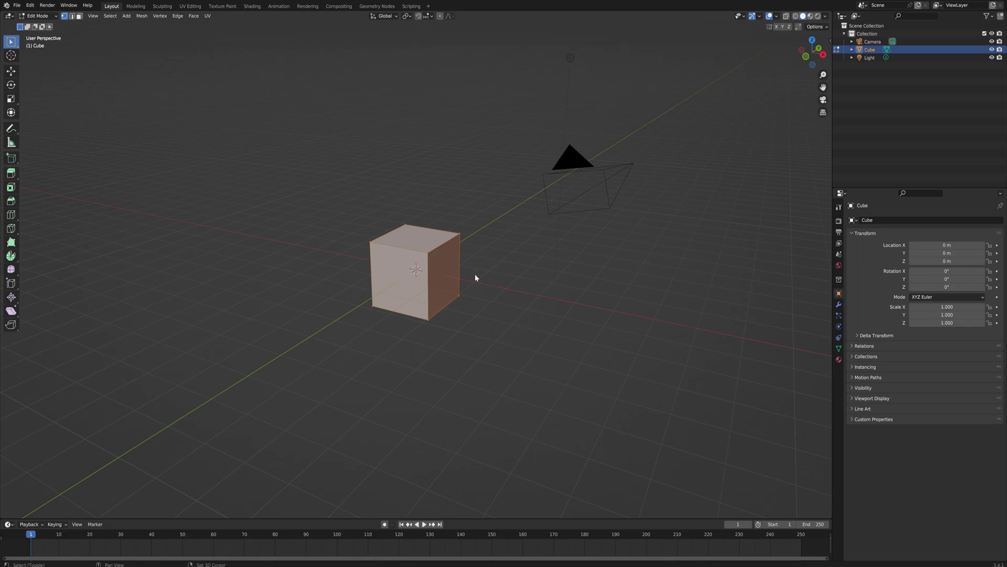
pyautogui.hotkey('shift', 'a')
pyautogui.click(460, 350)
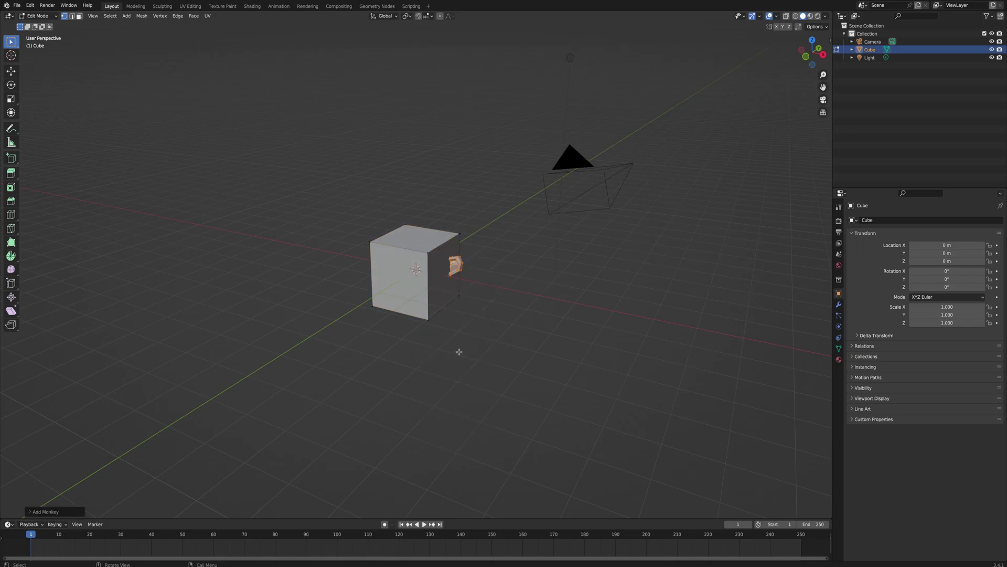
pyautogui.press('g')
pyautogui.press('x')
pyautogui.click(540, 310)
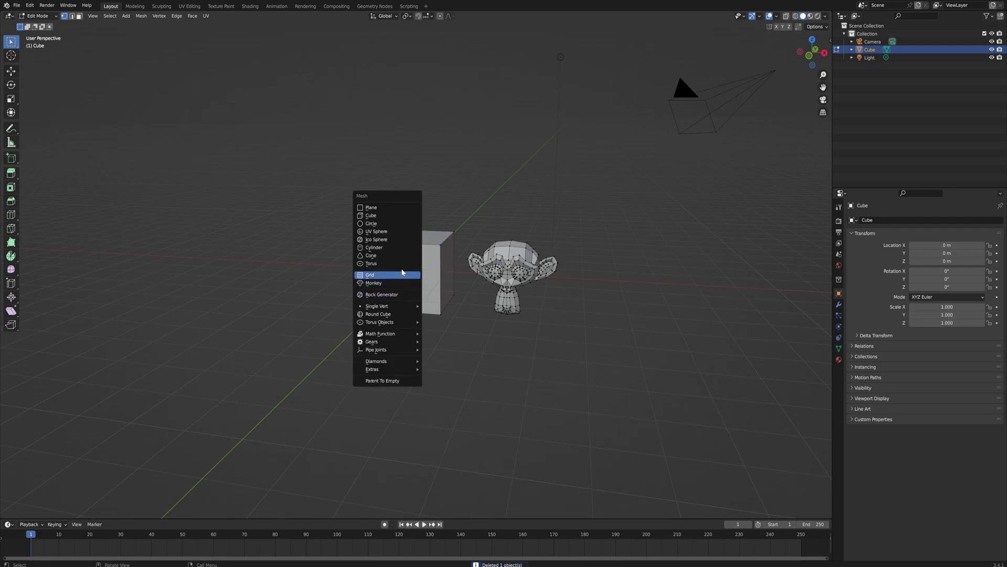
# Add a cone and move it along X to the left of the cube
pyautogui.click(398, 256)
pyautogui.press('g')
pyautogui.press('x')
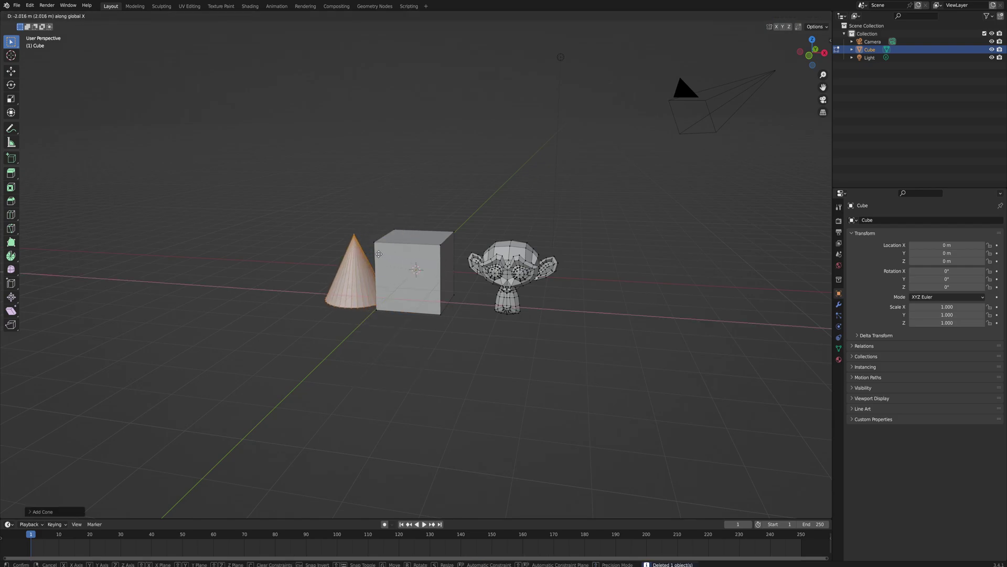
pyautogui.click(363, 252)
# Add a torus, move it along X right of the monkey, then return to Object Mode
pyautogui.hotkey('shift', 'a')
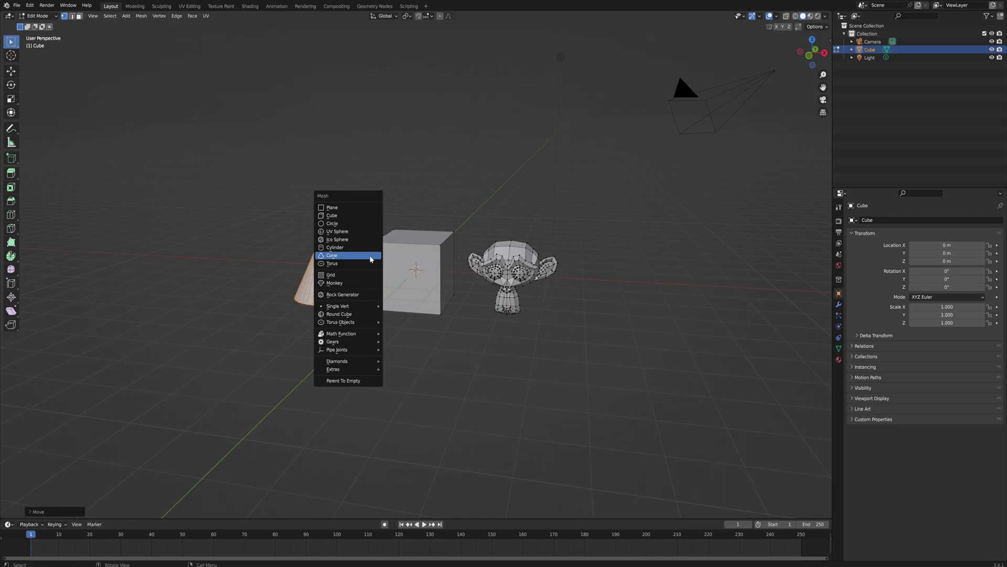
pyautogui.click(370, 262)
pyautogui.press('g')
pyautogui.press('x')
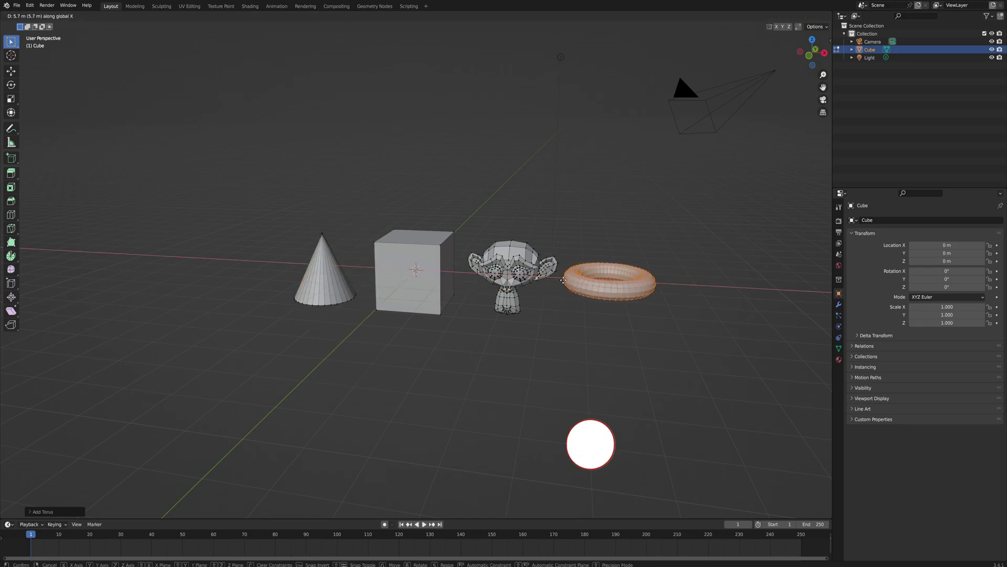
pyautogui.click(570, 262)
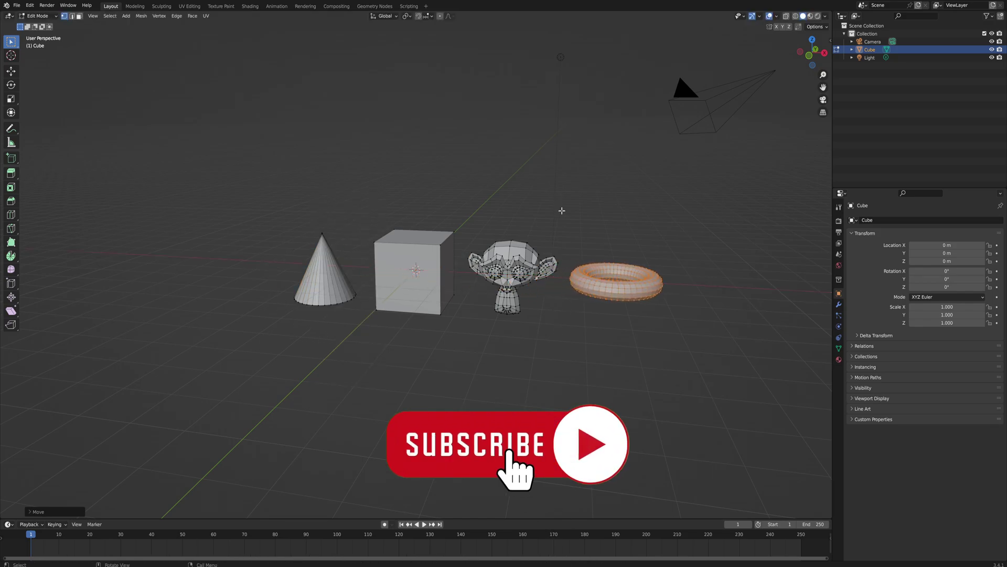
pyautogui.moveTo(540, 262); pyautogui.dragTo(518, 229, button='middle')
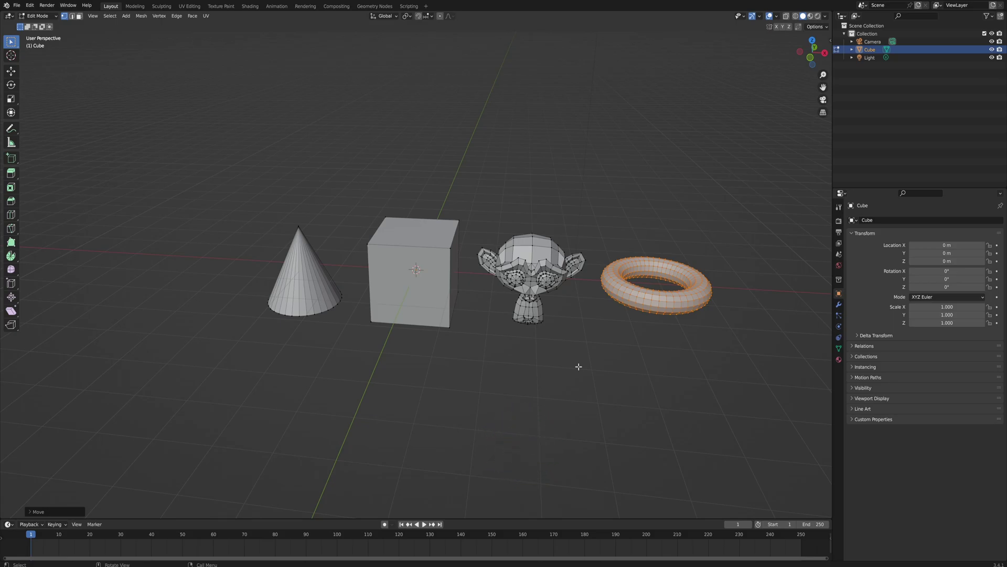
pyautogui.press('Tab')
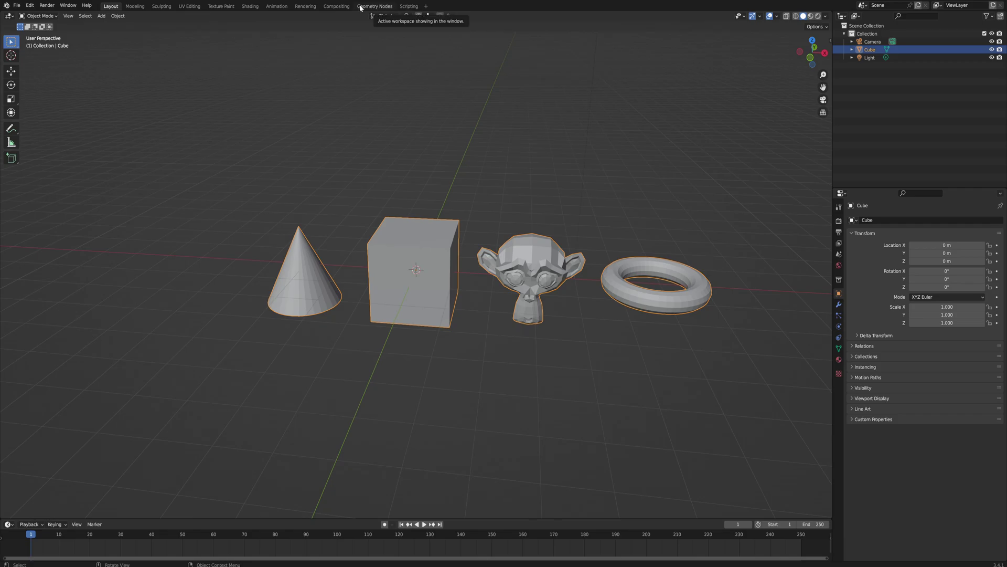
# In the Geometry Nodes workspace, create a node tree named CartoonLines and move Group Output right
pyautogui.click(385, 8)
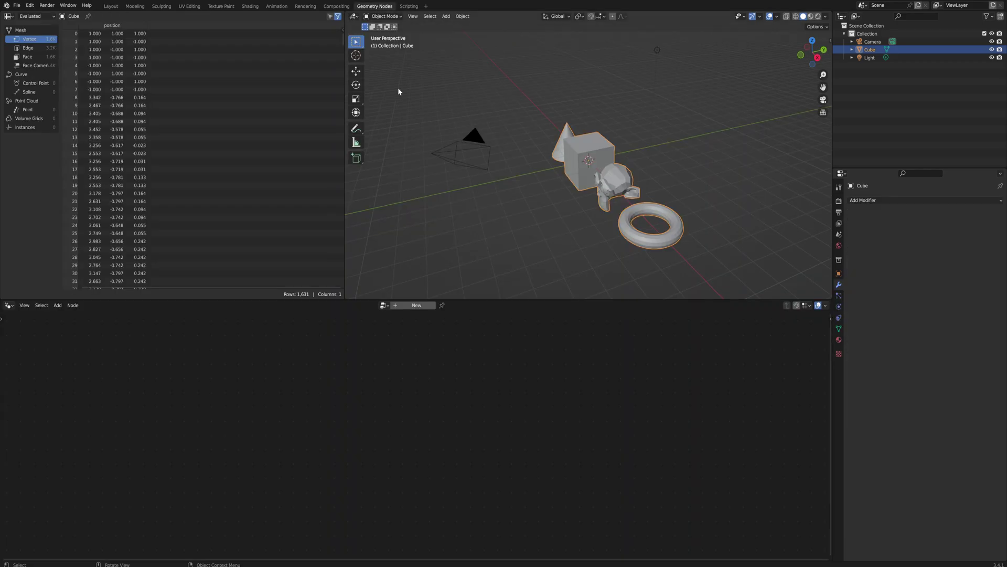
pyautogui.click(411, 306)
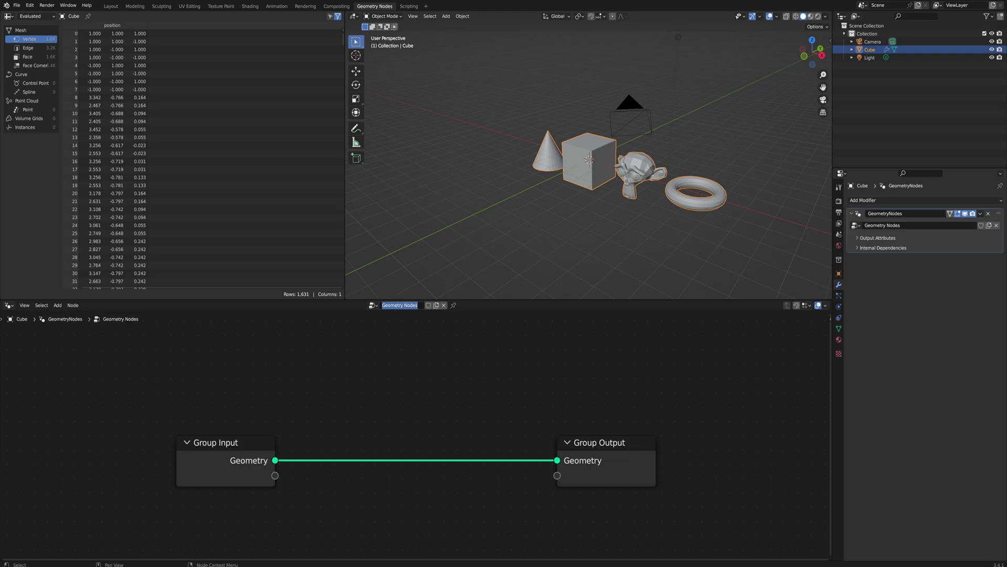
pyautogui.write('CartoonLines')
pyautogui.press('Return')
pyautogui.scroll(-2, 254, 455)
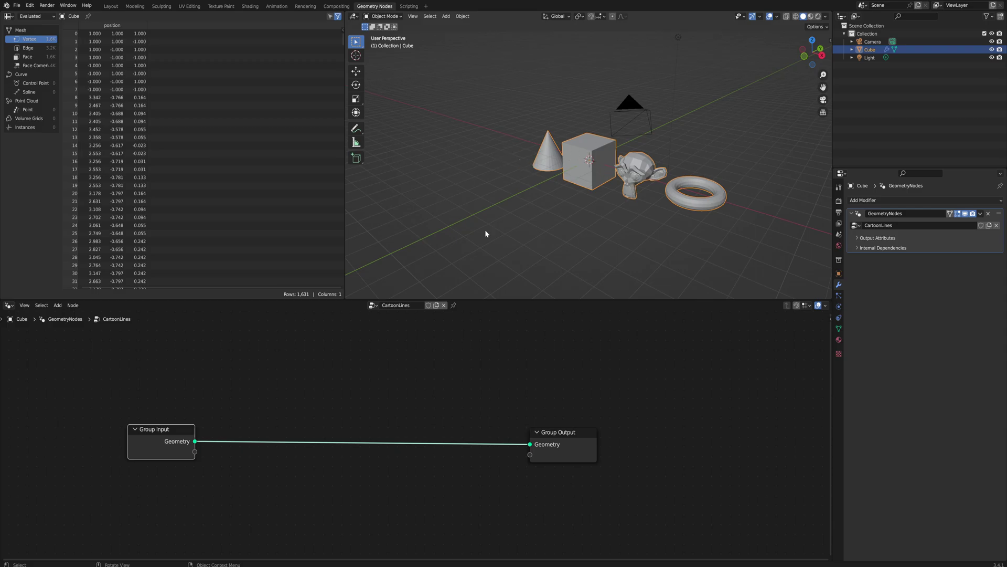
pyautogui.moveTo(570, 440); pyautogui.dragTo(657, 437)
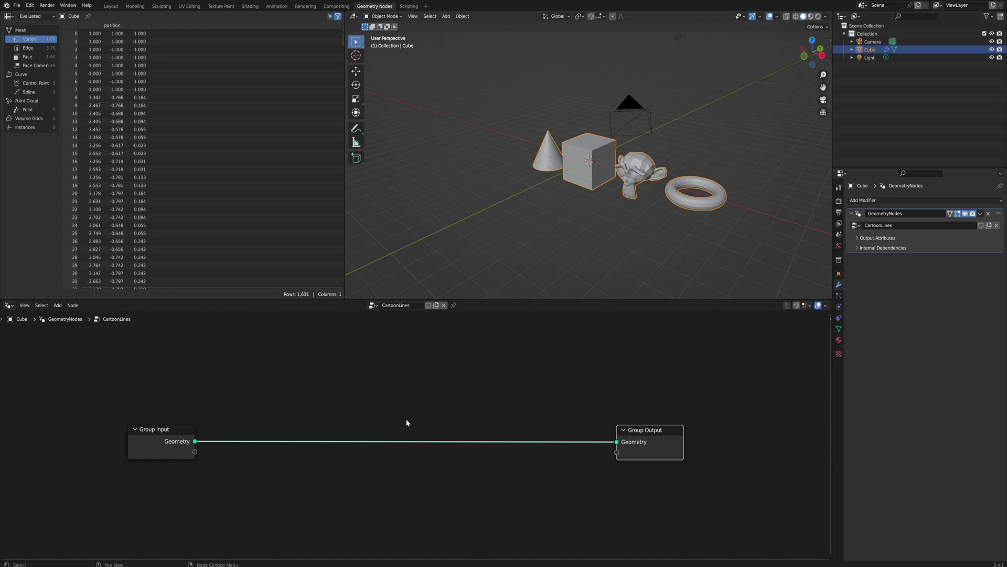
# Insert a Scale Elements node after Group Input and preview its output in a Viewer node
pyautogui.moveTo(194, 442); pyautogui.dragTo(292, 485)
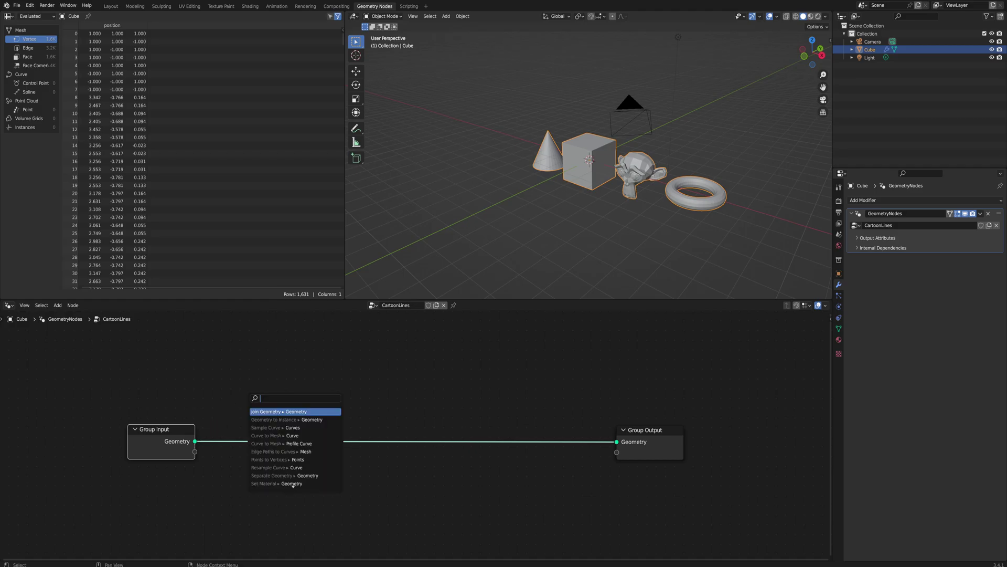
pyautogui.write('scale')
pyautogui.press('Return')
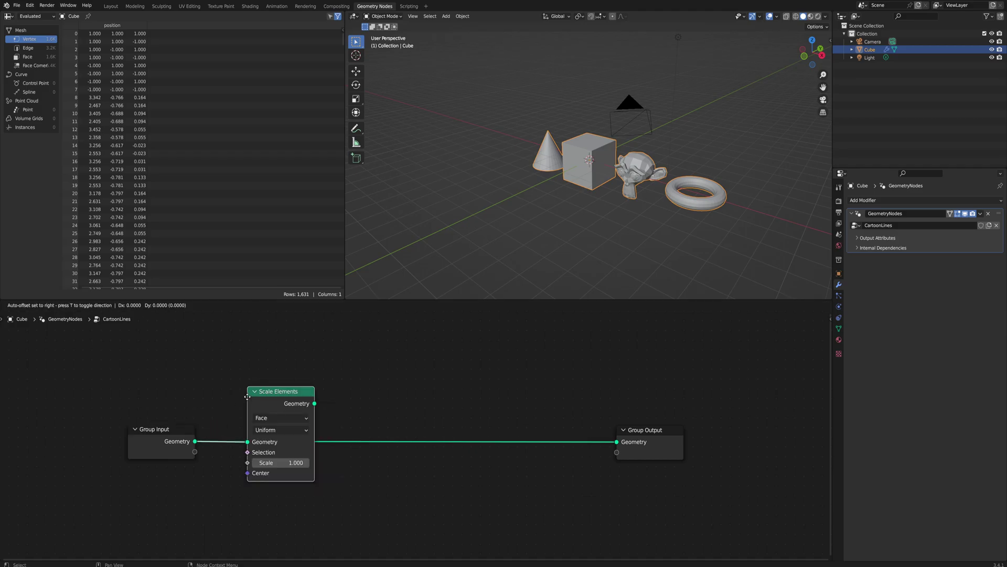
pyautogui.click(270, 341)
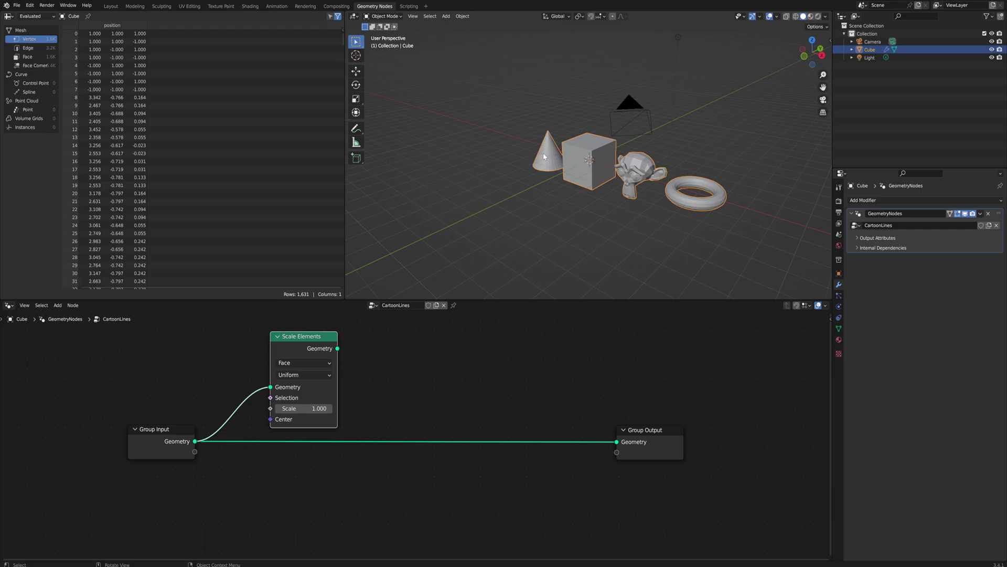
pyautogui.moveTo(694, 196); pyautogui.dragTo(659, 169, button='middle')
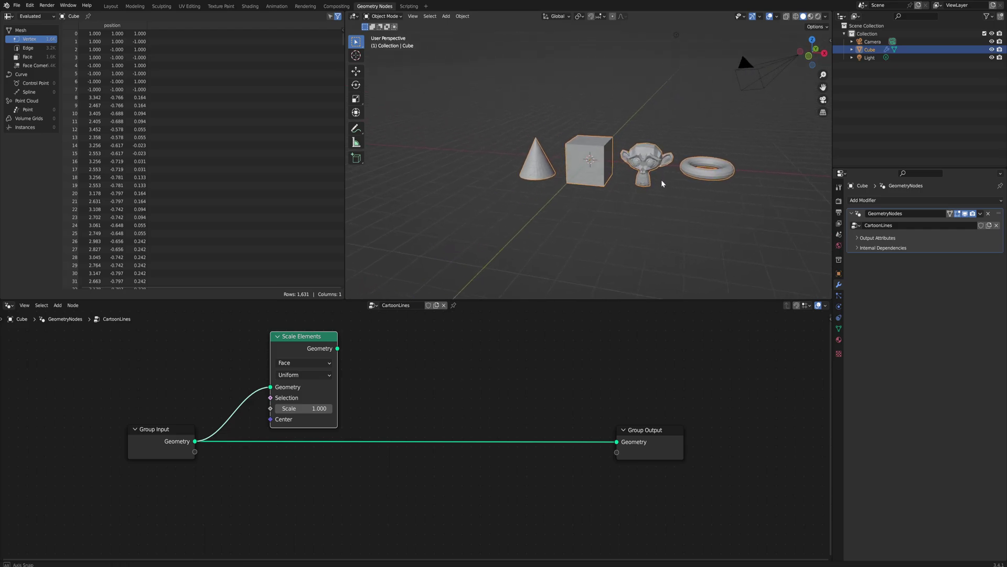
pyautogui.moveTo(732, 164); pyautogui.dragTo(714, 174, button='middle')
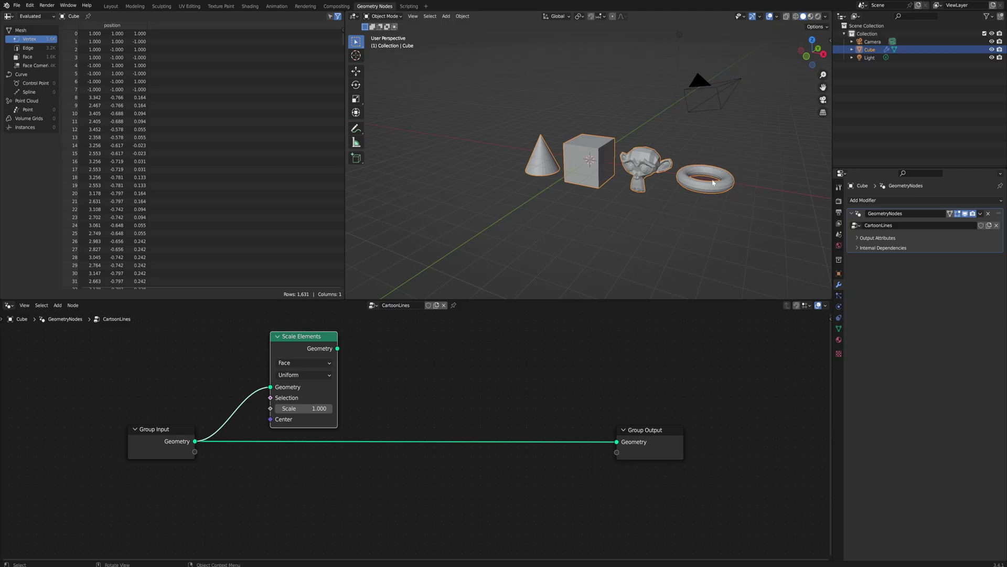
pyautogui.keyDown('ctrl'); pyautogui.keyDown('shift'); pyautogui.click(316, 341); pyautogui.keyUp('shift'); pyautogui.keyUp('ctrl')
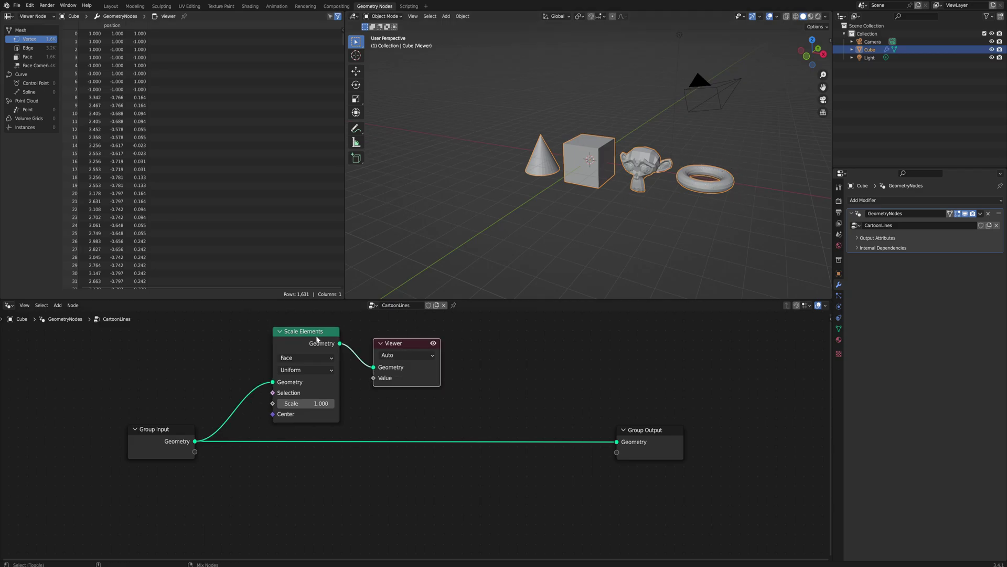
# Try a face scale of 0.600, then type 1 to reset Scale Elements and zoom out to all four objects
pyautogui.moveTo(320, 403)
pyautogui.mouseDown()
pyautogui.moveTo(357, 402)
pyautogui.moveTo(296, 403)
pyautogui.moveTo(326, 403)
pyautogui.moveTo(310, 403)
pyautogui.mouseUp()
pyautogui.moveTo(577, 220); pyautogui.dragTo(593, 177, button='middle')
pyautogui.moveTo(572, 252); pyautogui.dragTo(625, 173, button='middle')
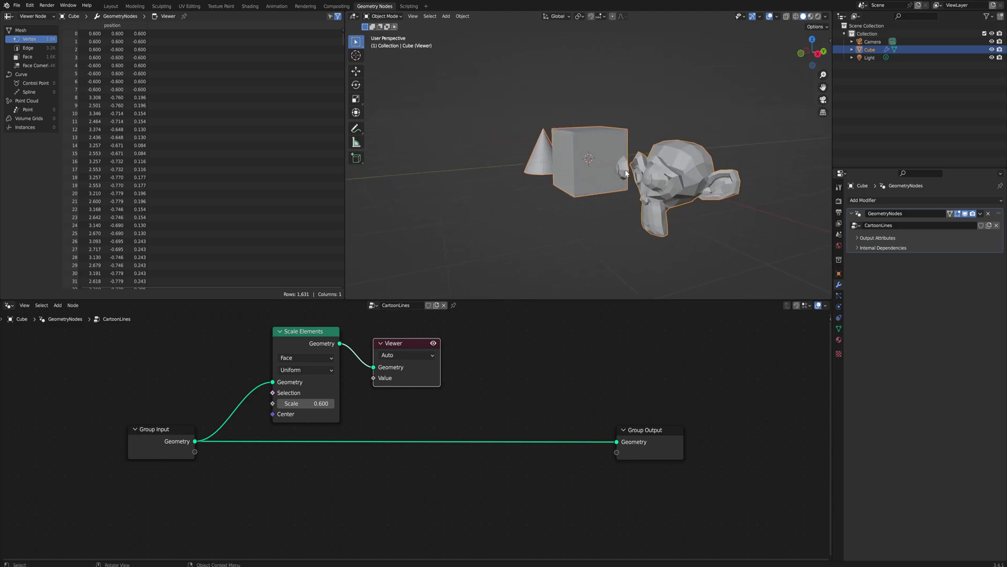
pyautogui.press('Tab')
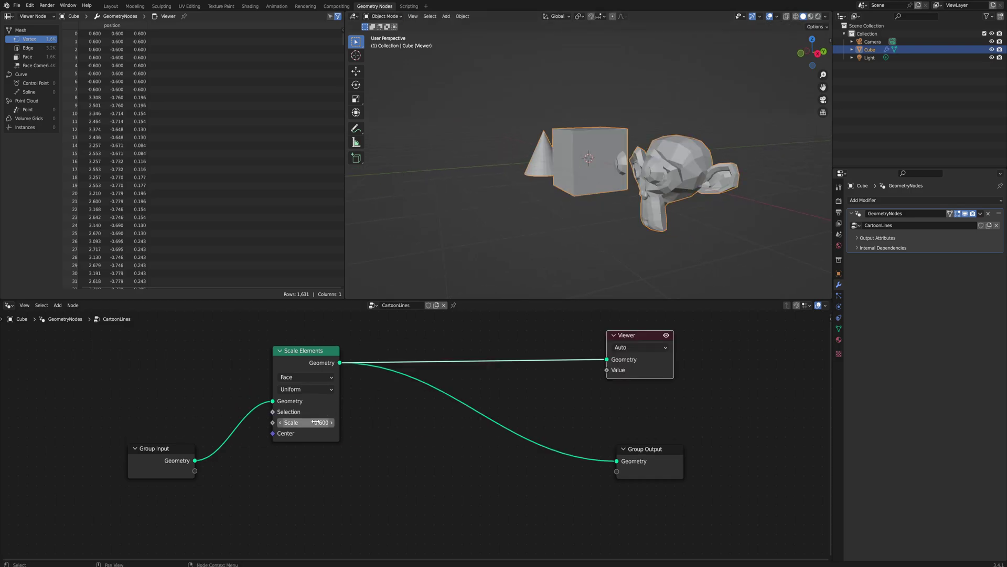
pyautogui.click(307, 422)
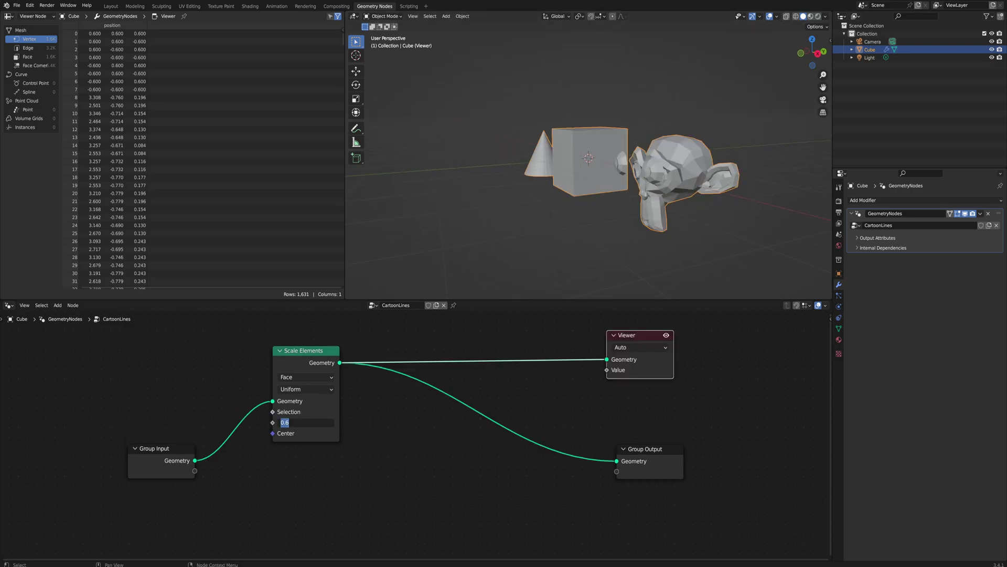
pyautogui.write('1')
pyautogui.press('Return')
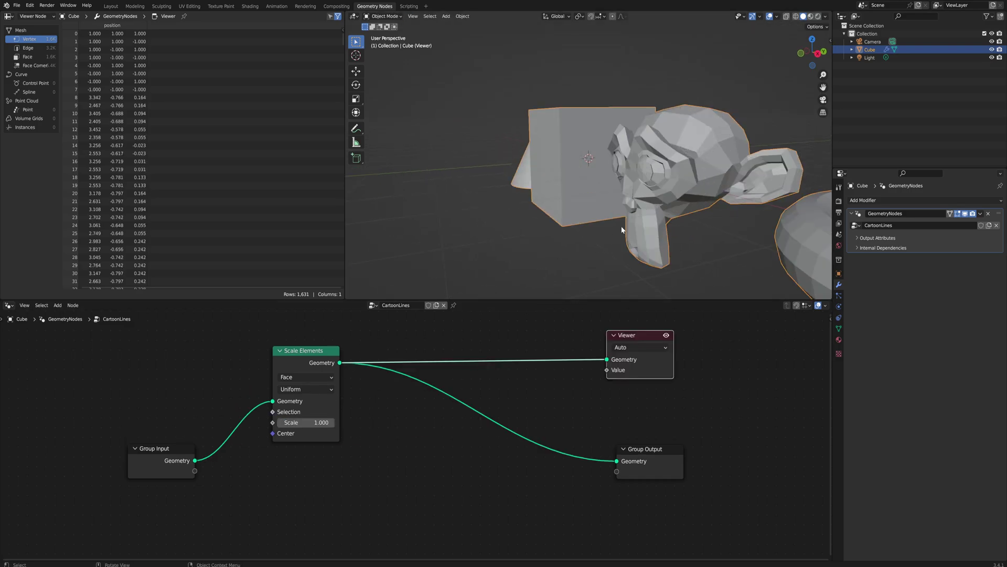
pyautogui.scroll(-8, 531, 208)
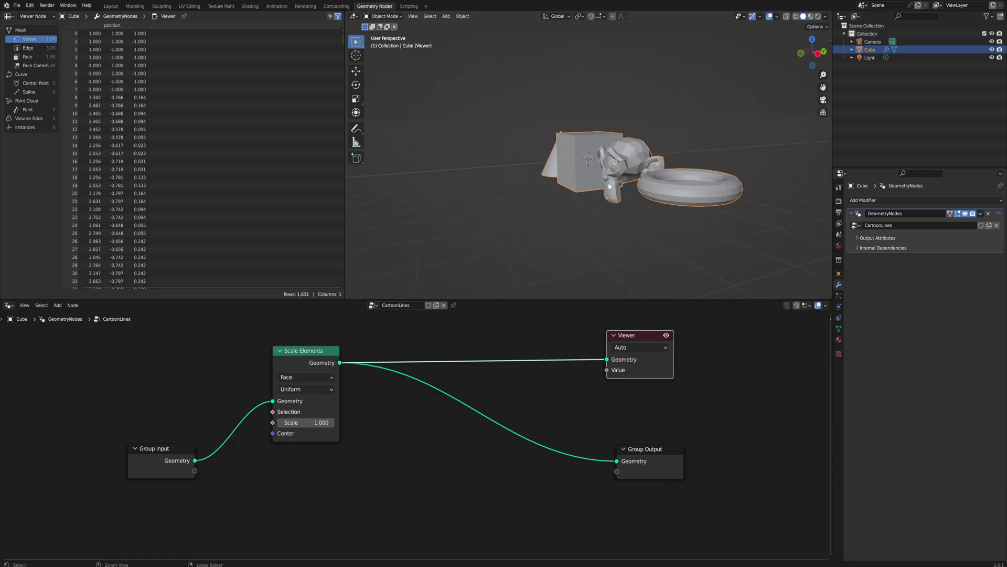
pyautogui.moveTo(624, 232); pyautogui.dragTo(670, 174, button='middle')
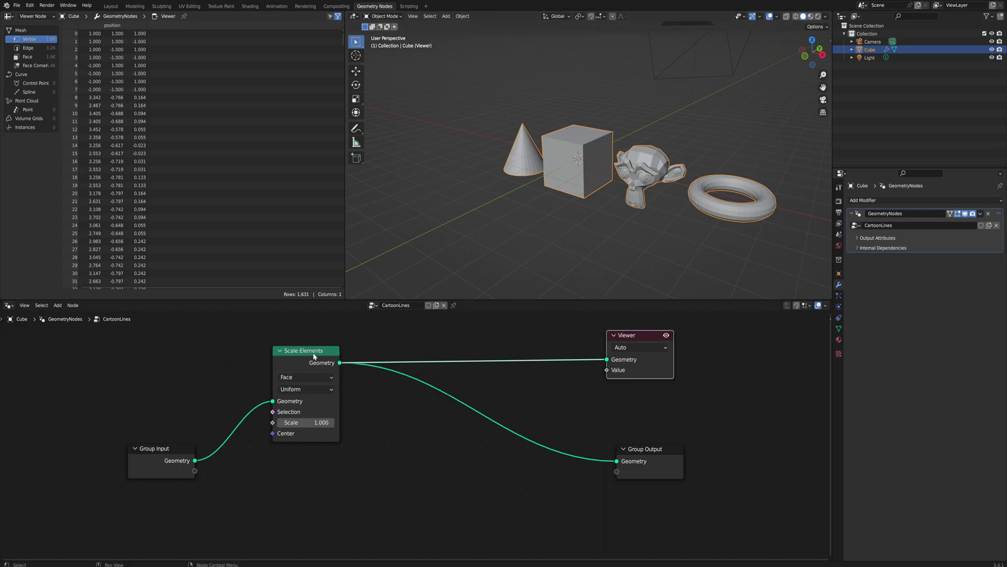
# Change the Scale Elements scale to 1.100
pyautogui.moveTo(313, 350); pyautogui.dragTo(320, 349)
pyautogui.click(326, 420)
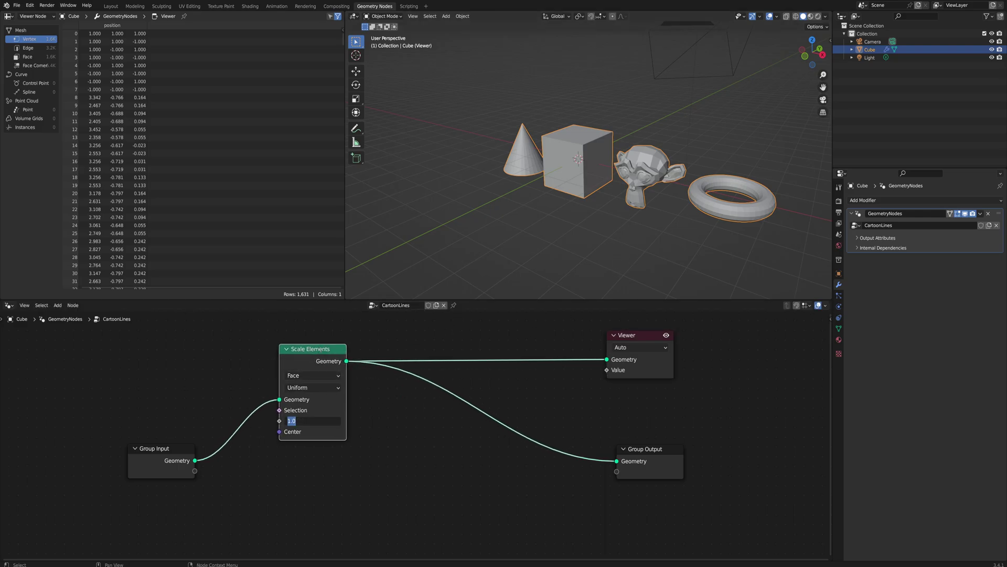
pyautogui.click(296, 420)
pyautogui.press('BackSpace')
pyautogui.write('1')
pyautogui.press('Return')
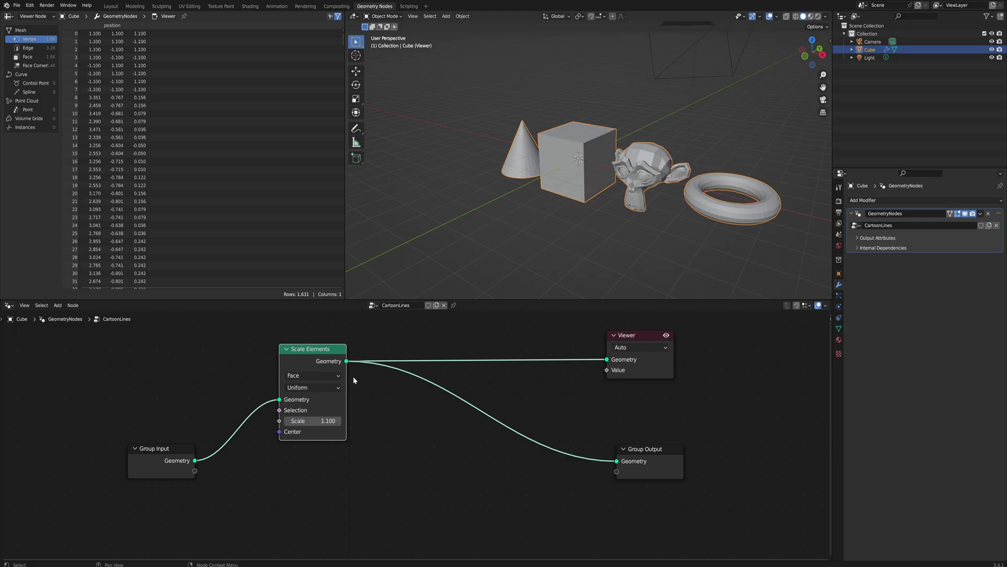
# Add a Flip Faces node above the link after Scale Elements
pyautogui.hotkey('shift', 'a')
pyautogui.write('flip')
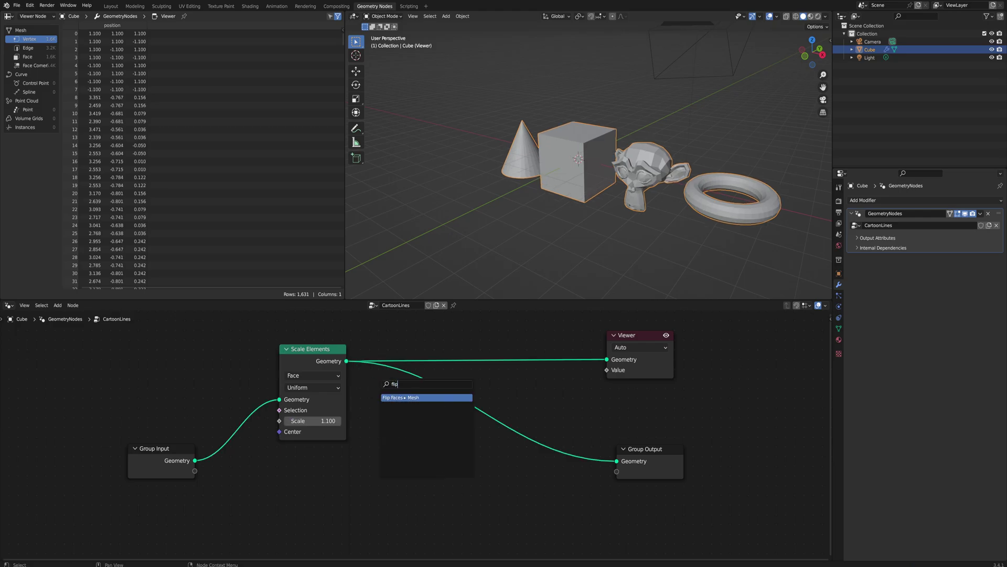
pyautogui.press('Return')
pyautogui.click(408, 338)
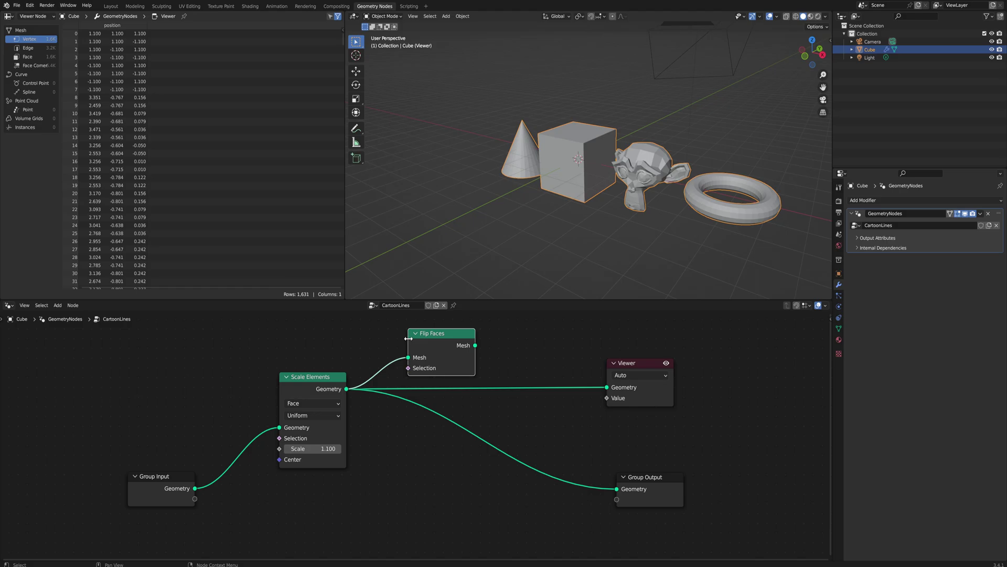
# Add a Set Material node after Flip Faces and preview it in the Viewer
pyautogui.moveTo(415, 334); pyautogui.dragTo(393, 332)
pyautogui.moveTo(347, 389); pyautogui.dragTo(493, 367)
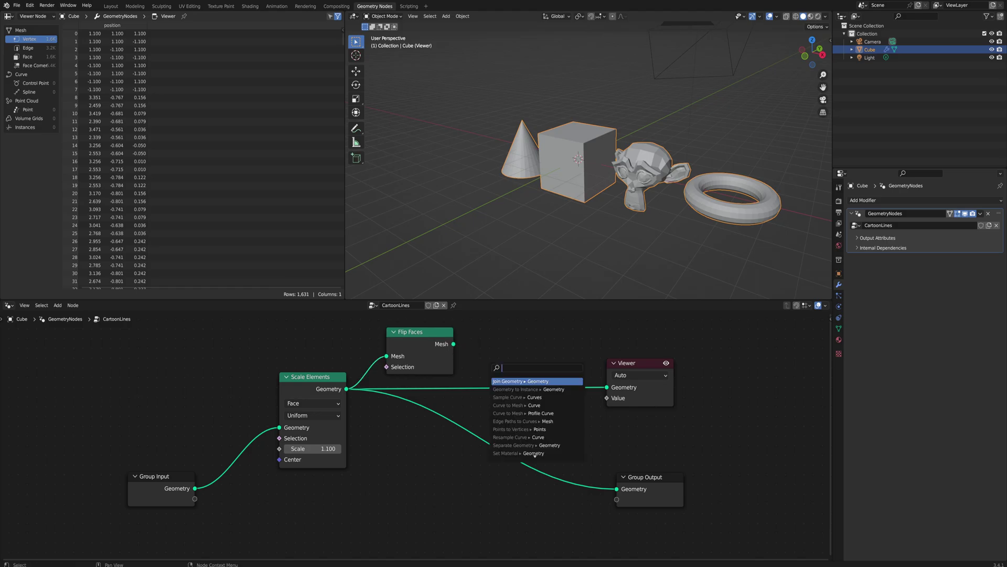
pyautogui.write('set mat')
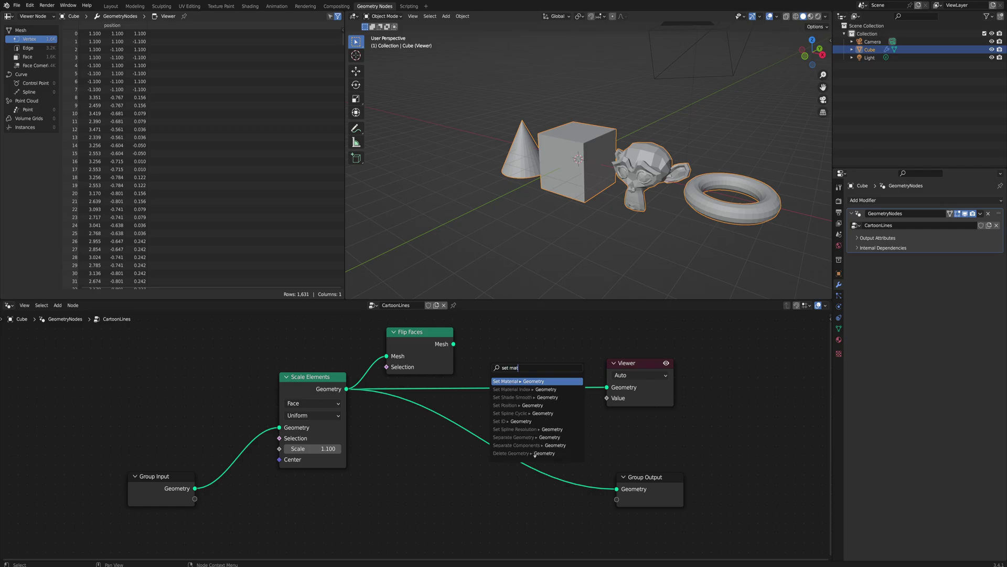
pyautogui.press('Return')
pyautogui.moveTo(195, 488); pyautogui.dragTo(453, 504)
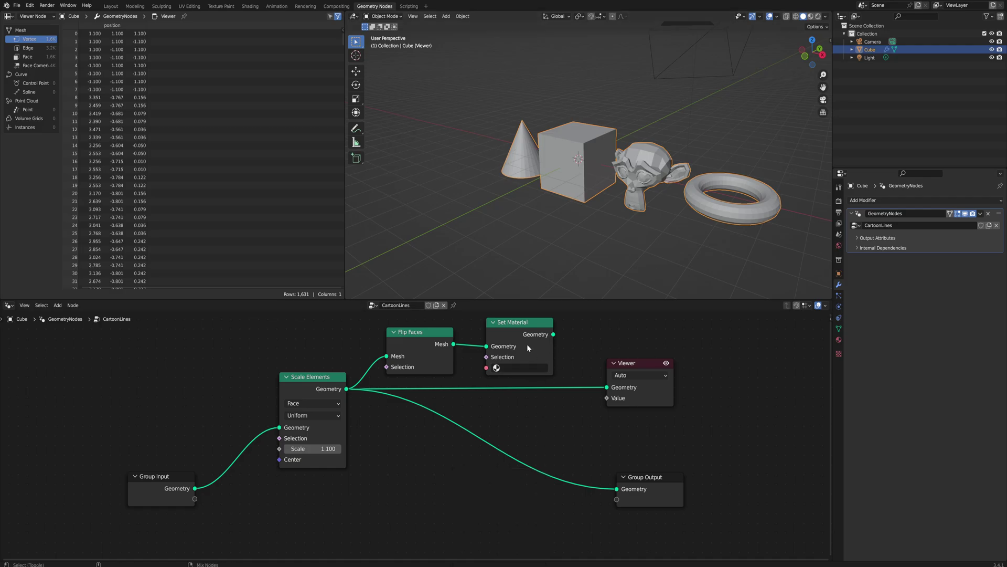
pyautogui.keyDown('ctrl'); pyautogui.keyDown('shift'); pyautogui.click(495, 366); pyautogui.keyUp('shift'); pyautogui.keyUp('ctrl')
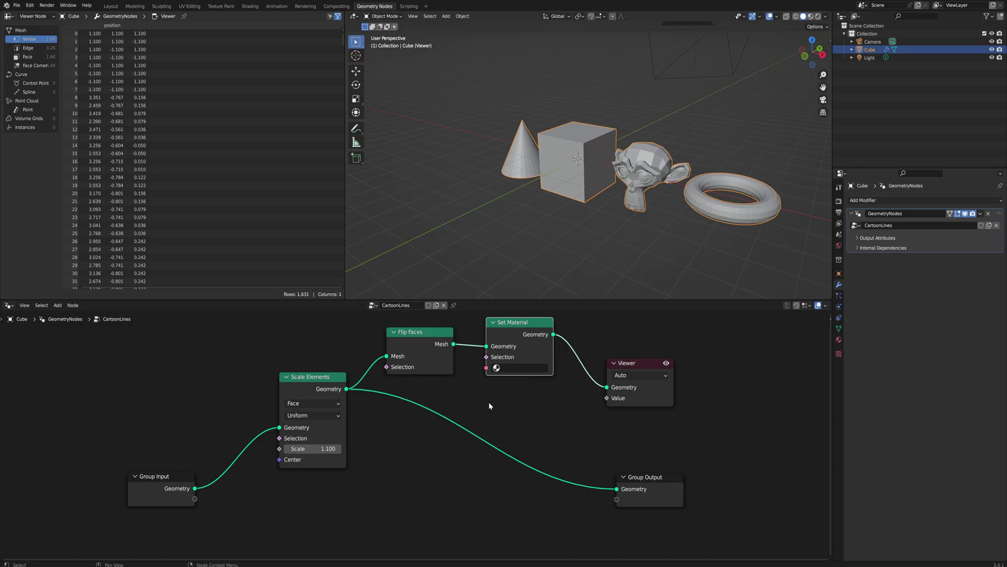
# Add a second Set Material node fed by the Group Input geometry
pyautogui.moveTo(194, 492); pyautogui.dragTo(312, 471)
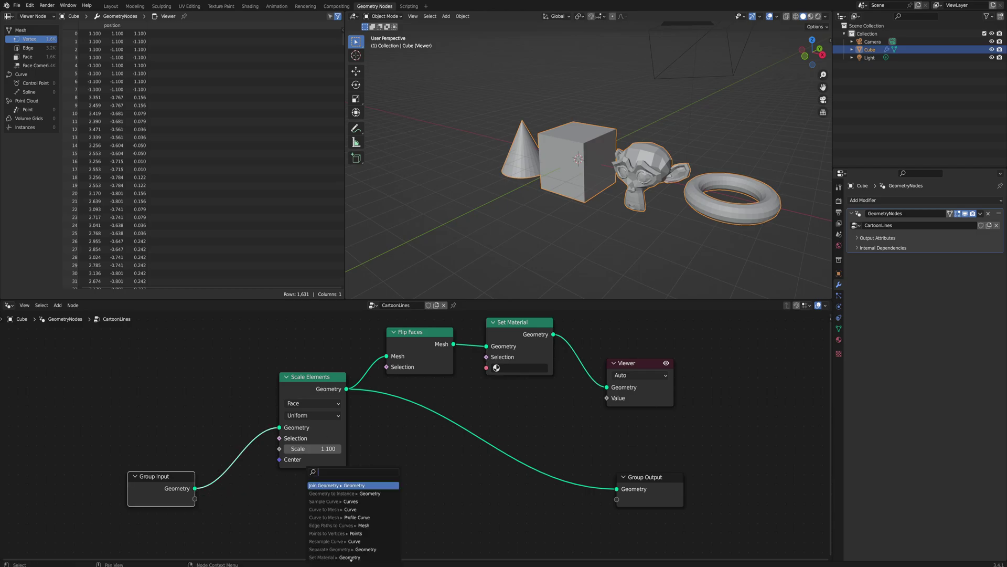
pyautogui.write('set mat')
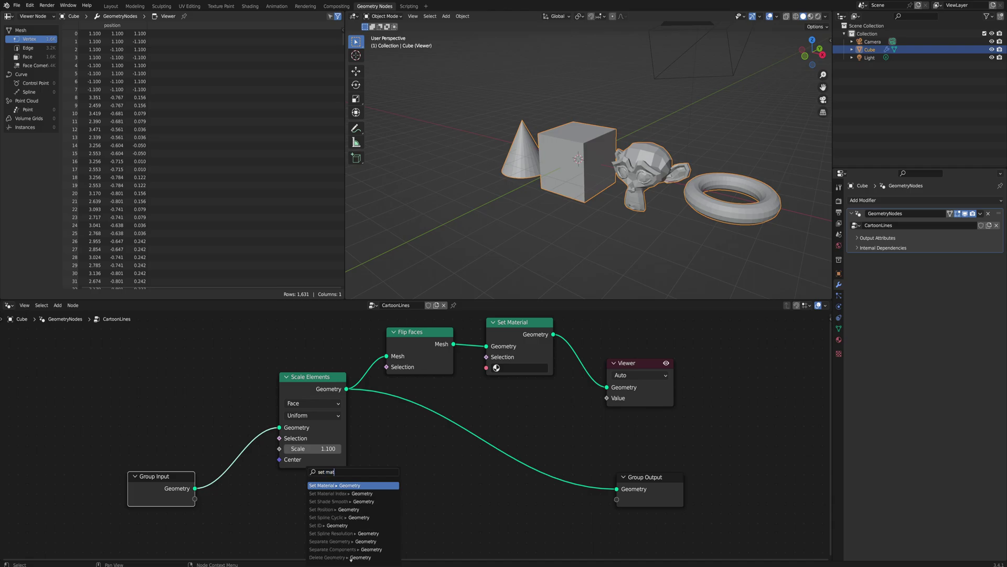
pyautogui.click(326, 500)
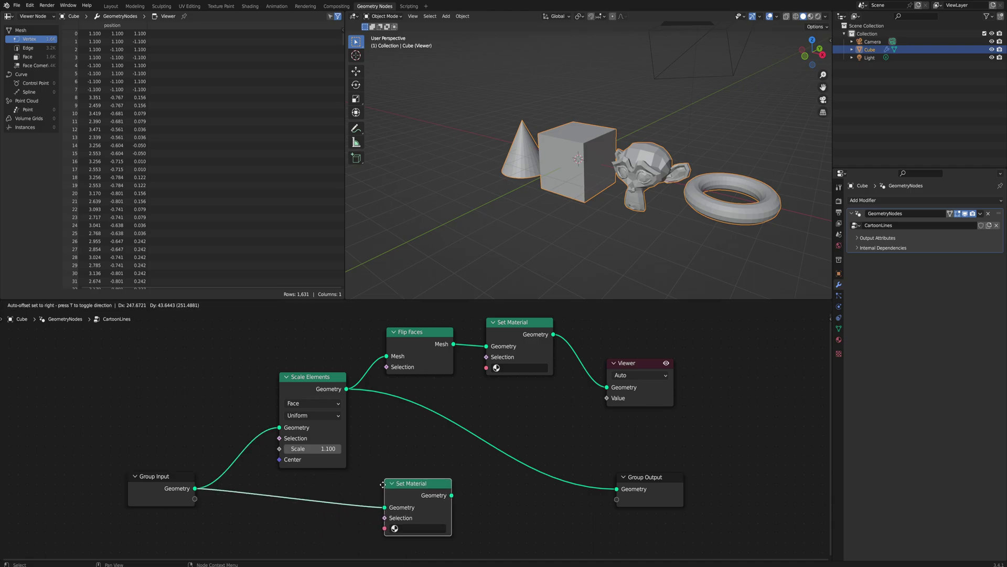
pyautogui.moveTo(383, 484); pyautogui.dragTo(387, 488)
# Add Join Geometry before Group Output, link the shell's Set Material into it, and preview
pyautogui.moveTo(617, 488); pyautogui.dragTo(528, 471)
pyautogui.write('jo')
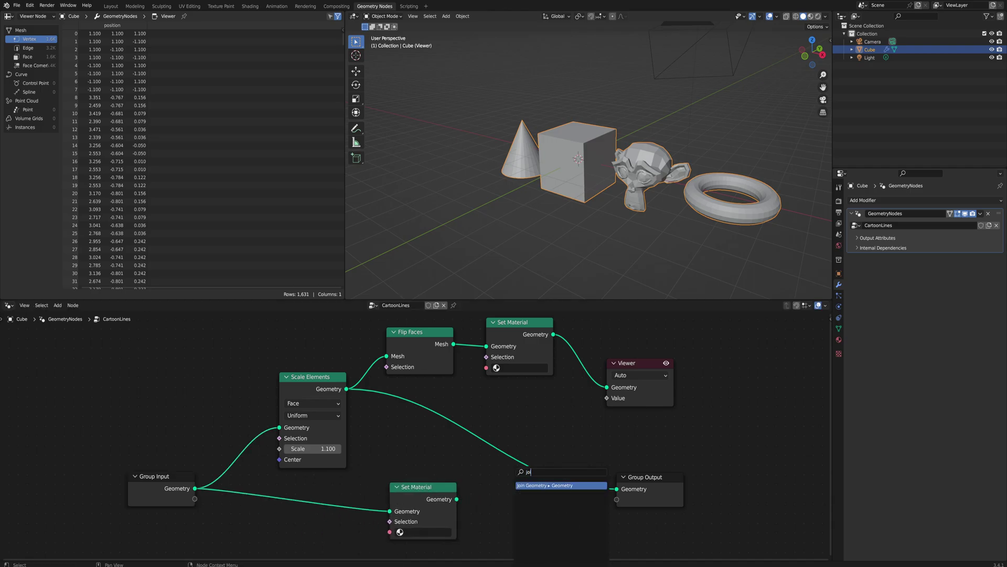
pyautogui.write('i')
pyautogui.press('Return')
pyautogui.click(509, 468)
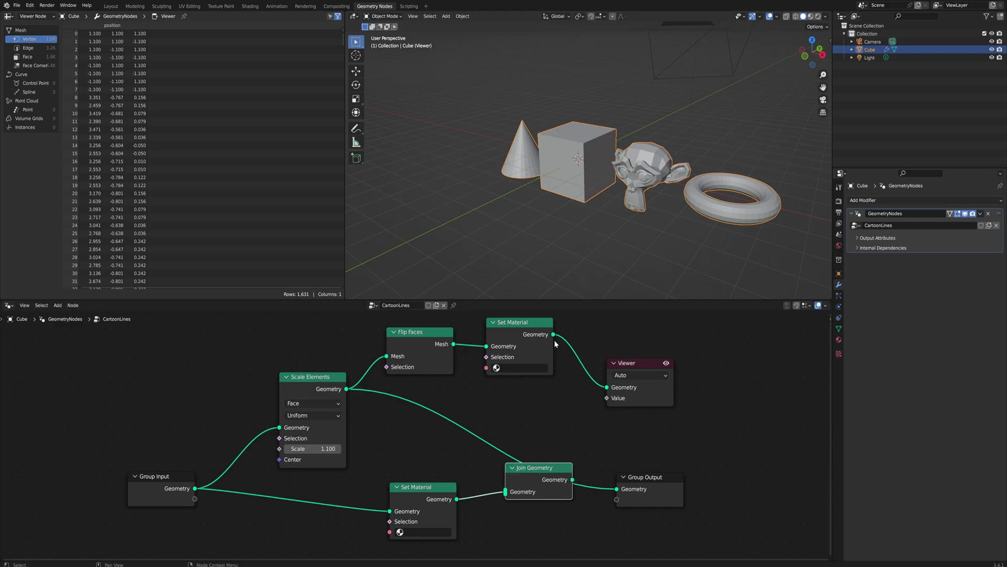
pyautogui.moveTo(554, 335); pyautogui.dragTo(506, 491)
pyautogui.moveTo(572, 484); pyautogui.dragTo(717, 442)
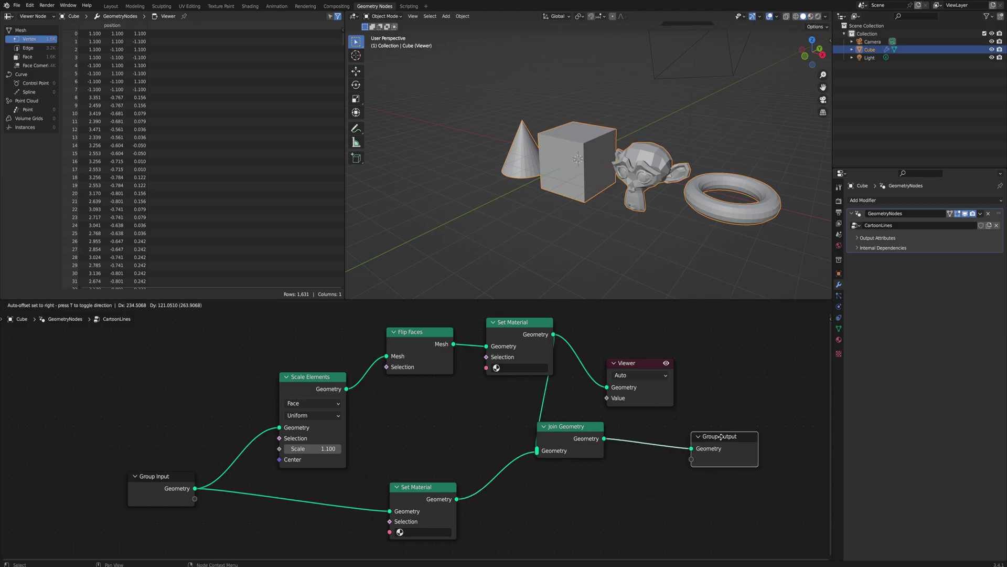
pyautogui.keyDown('ctrl'); pyautogui.keyDown('shift'); pyautogui.click(579, 435); pyautogui.keyUp('shift'); pyautogui.keyUp('ctrl')
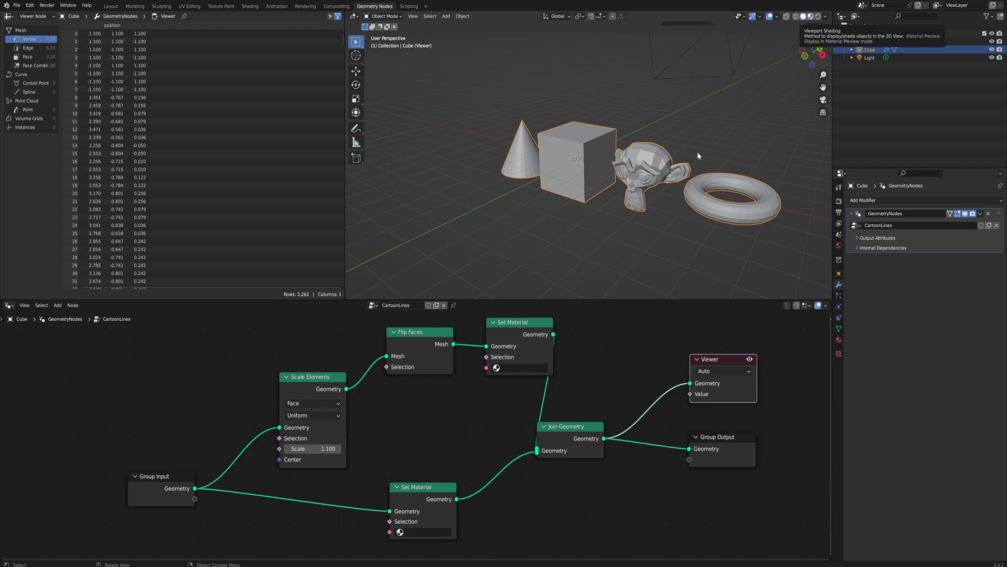
# Shift Join Geometry, Viewer and Group Output right, and expose the Scale factor as a group input
pyautogui.moveTo(164, 485); pyautogui.dragTo(150, 488)
pyautogui.moveTo(535, 418); pyautogui.dragTo(562, 402, button='middle')
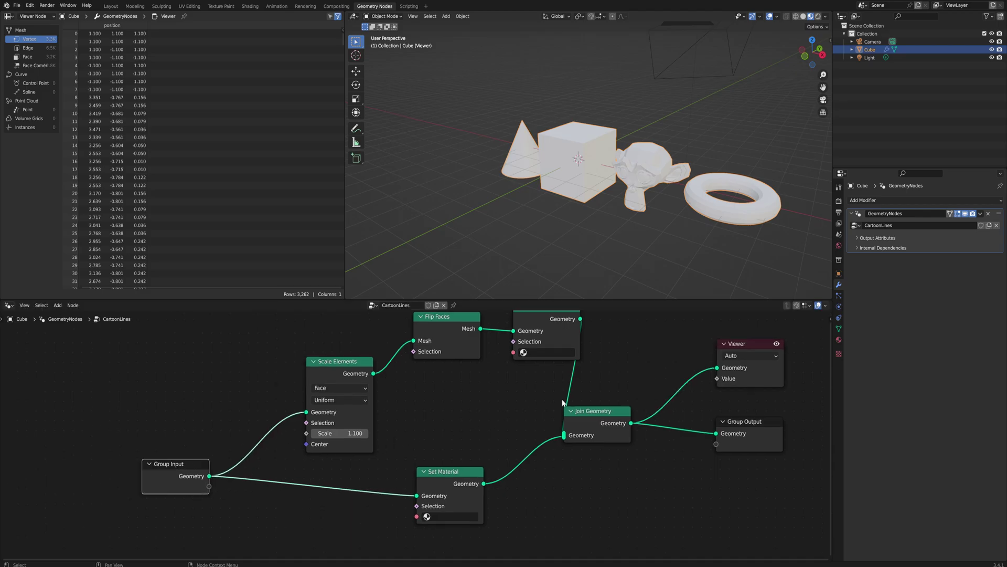
pyautogui.moveTo(750, 480); pyautogui.dragTo(612, 329)
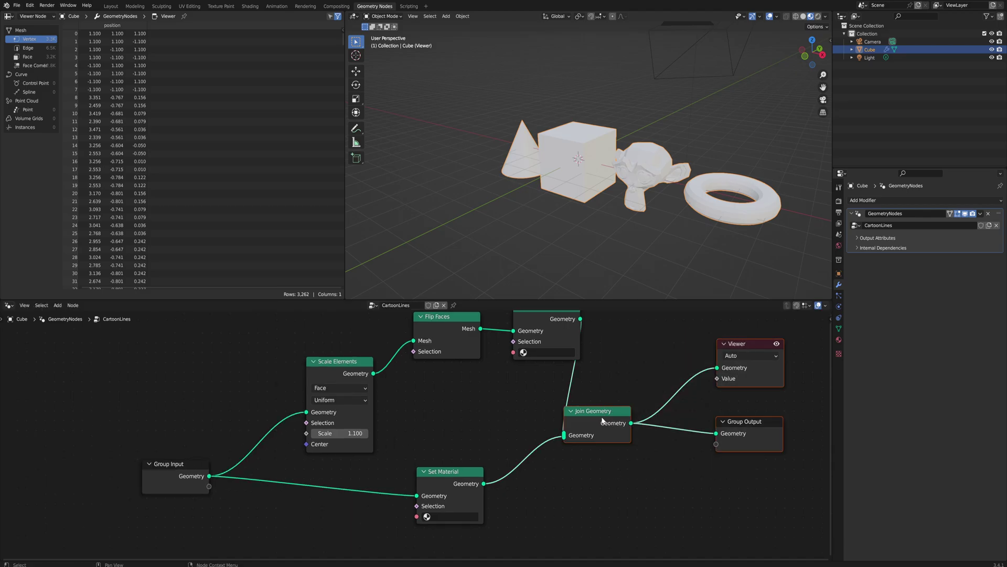
pyautogui.moveTo(598, 411); pyautogui.dragTo(673, 404)
pyautogui.moveTo(211, 439); pyautogui.dragTo(225, 435, button='middle')
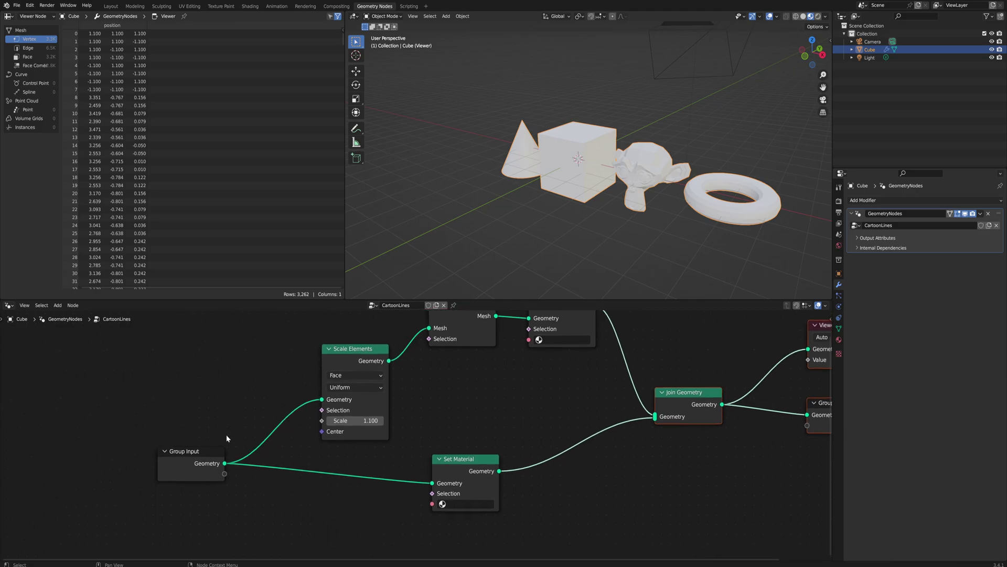
pyautogui.moveTo(499, 407); pyautogui.dragTo(481, 420, button='middle')
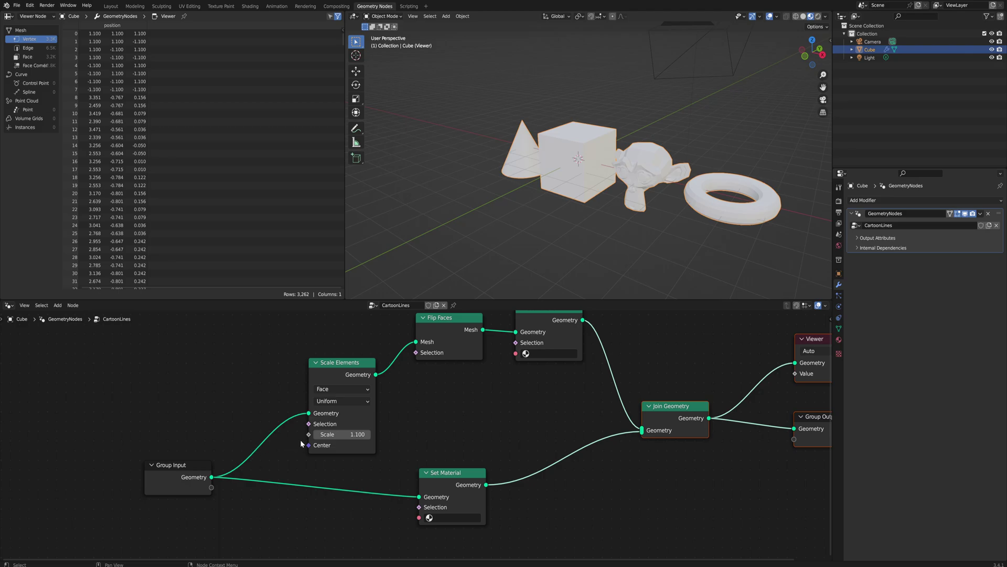
pyautogui.moveTo(309, 434); pyautogui.dragTo(213, 490)
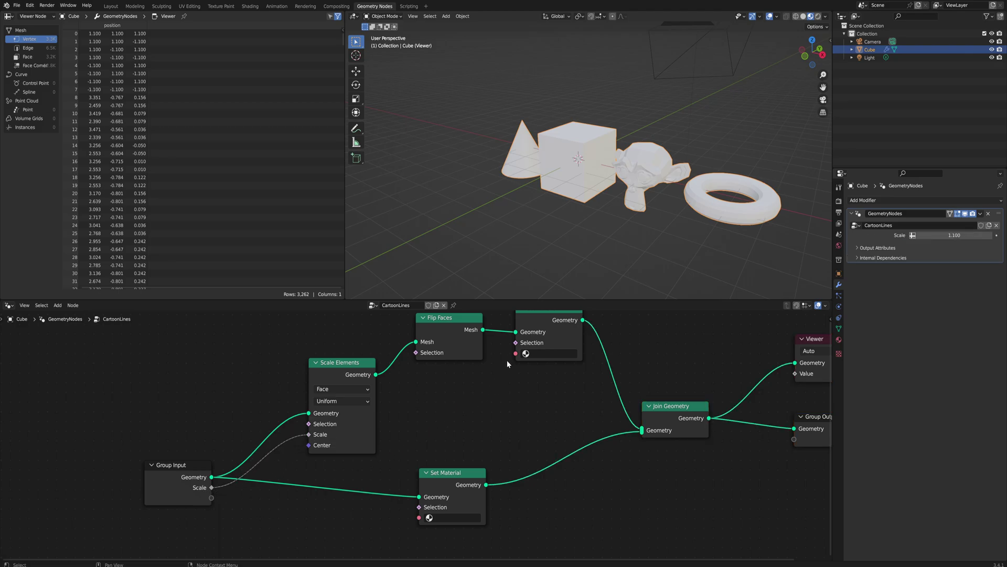
# Expose the shell's Set Material material as a group input named Line Material
pyautogui.moveTo(514, 354); pyautogui.dragTo(213, 499)
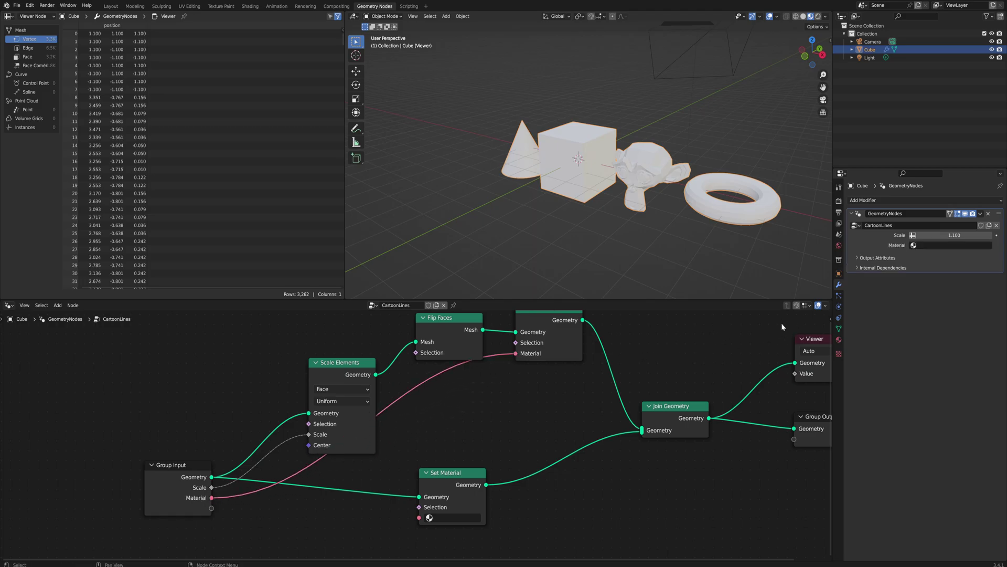
pyautogui.click(183, 499)
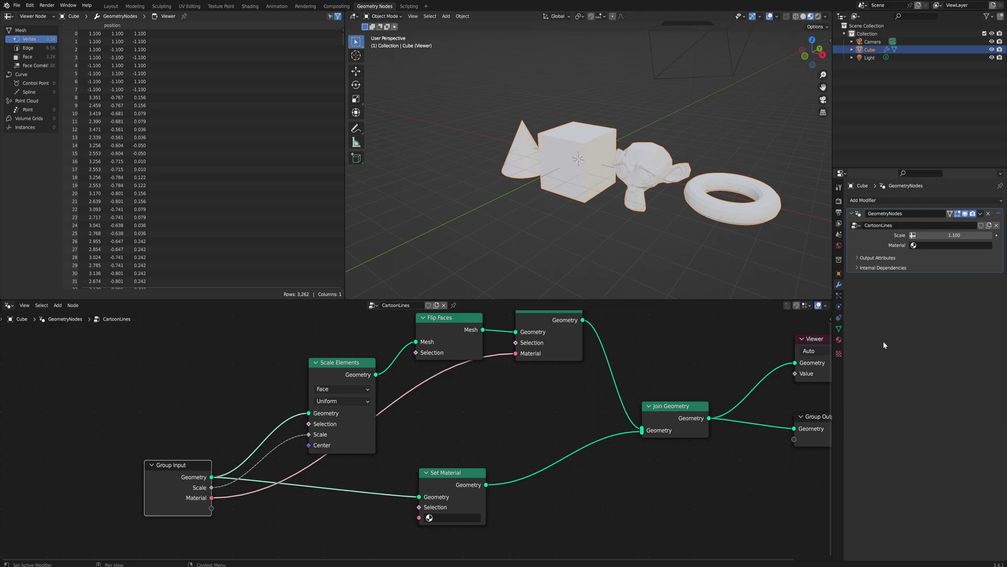
pyautogui.click(829, 319)
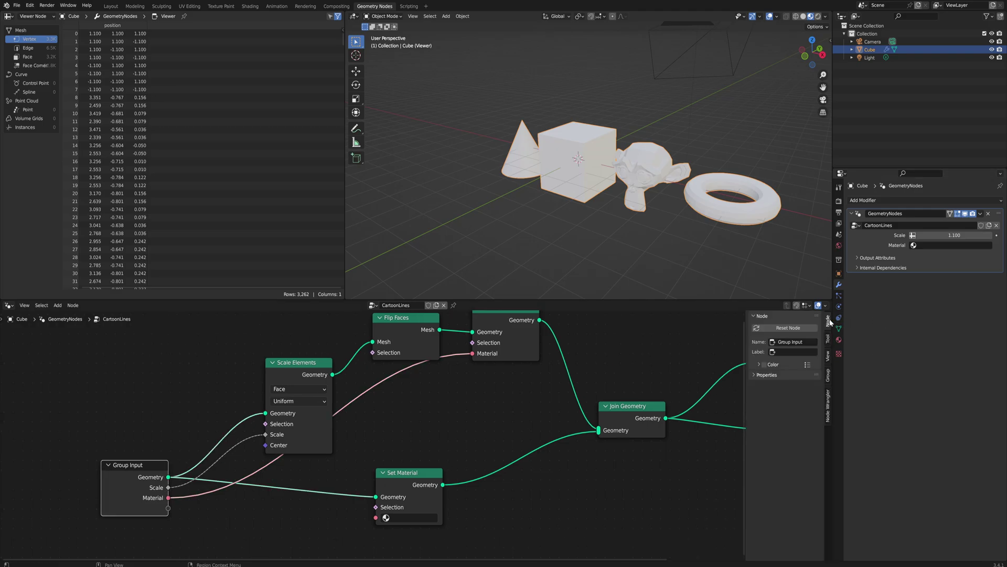
pyautogui.click(828, 377)
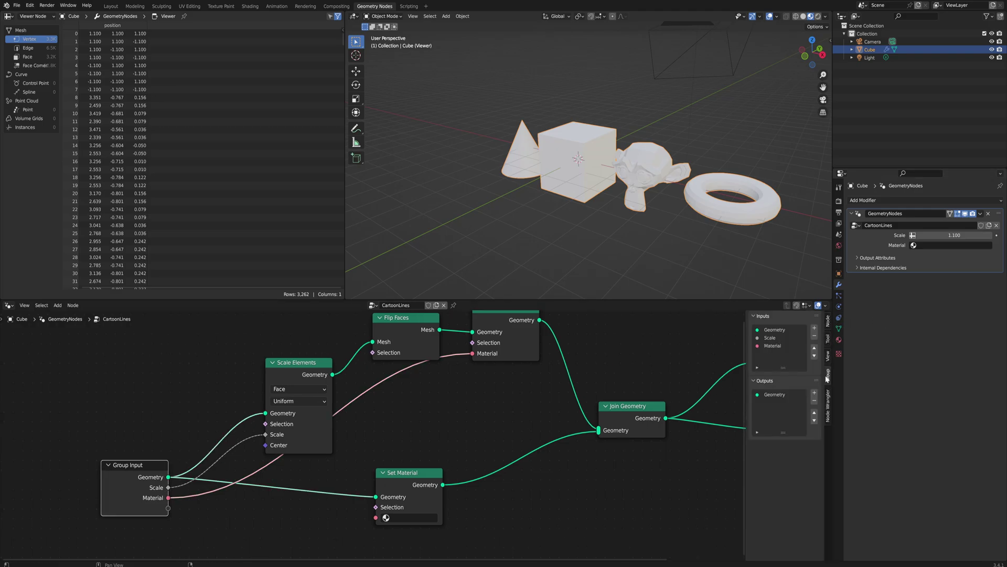
pyautogui.click(777, 347)
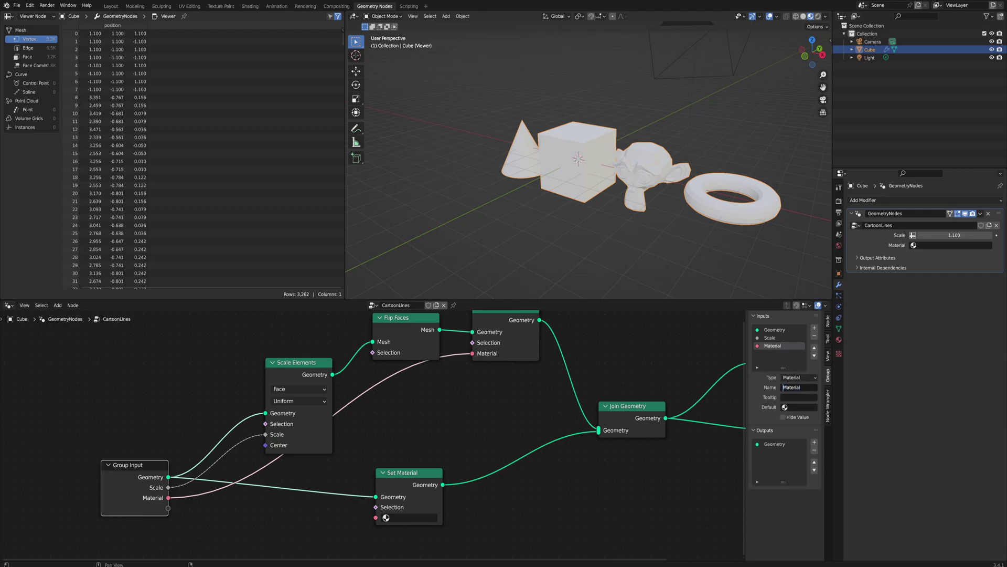
pyautogui.write('Line')
pyautogui.press('Return')
# Connect the lower Set Material's material to a new Material group input
pyautogui.moveTo(377, 517); pyautogui.dragTo(172, 511)
pyautogui.moveTo(652, 449); pyautogui.dragTo(542, 453, button='middle')
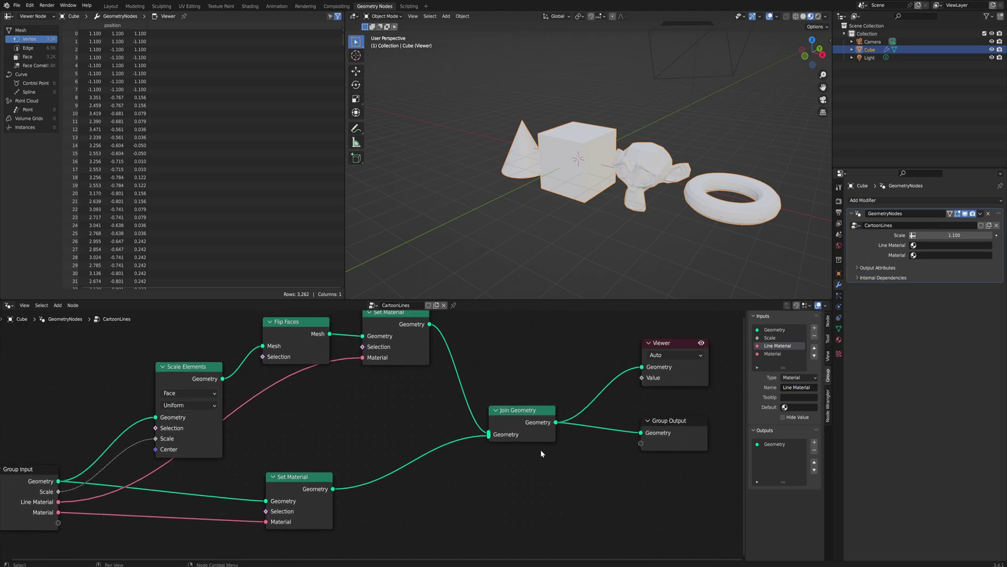
pyautogui.scroll(-2, 542, 453)
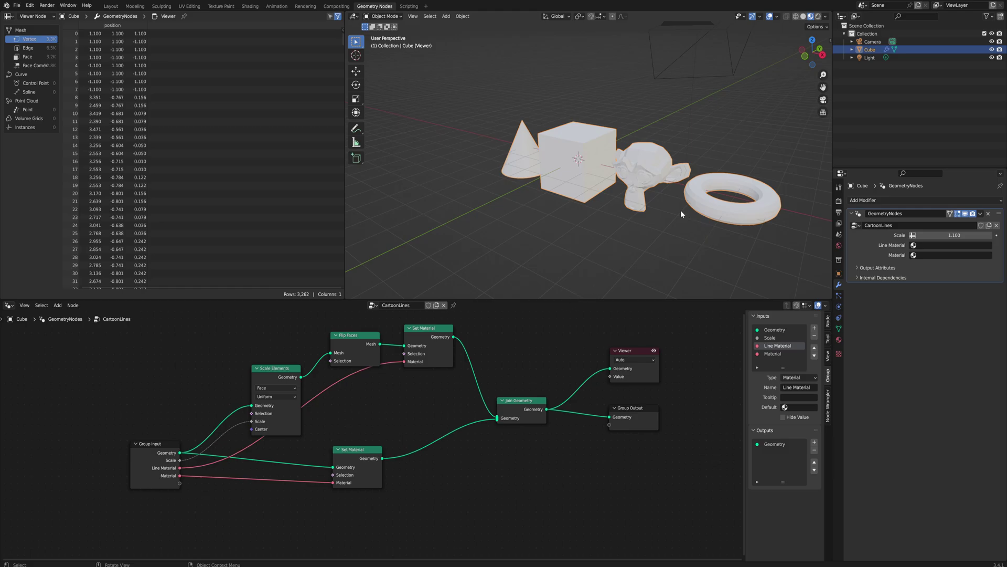
pyautogui.moveTo(681, 214); pyautogui.dragTo(668, 202, button='middle')
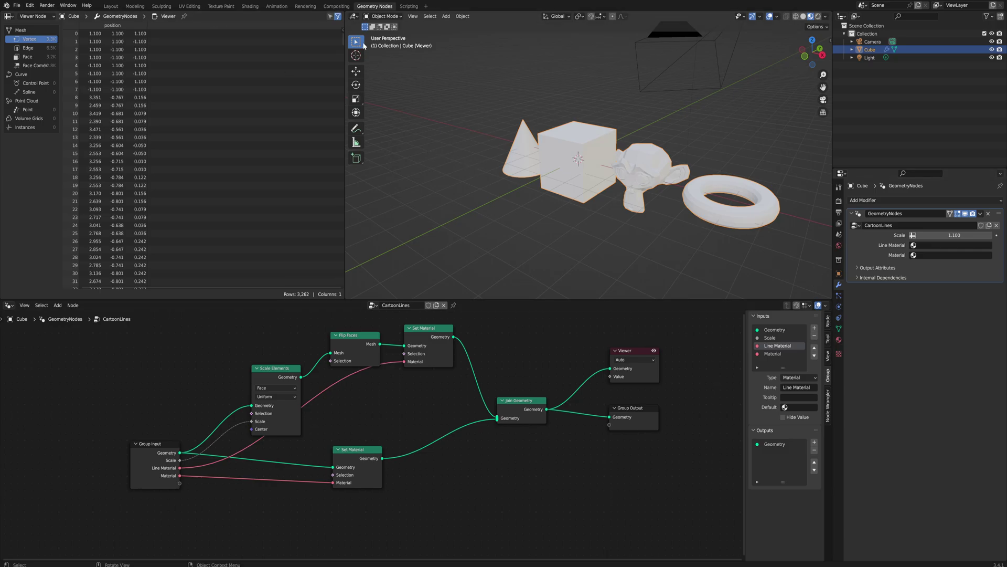
# In the Shading workspace, add a second material slot with a new material named Lines
pyautogui.click(249, 6)
pyautogui.click(465, 329)
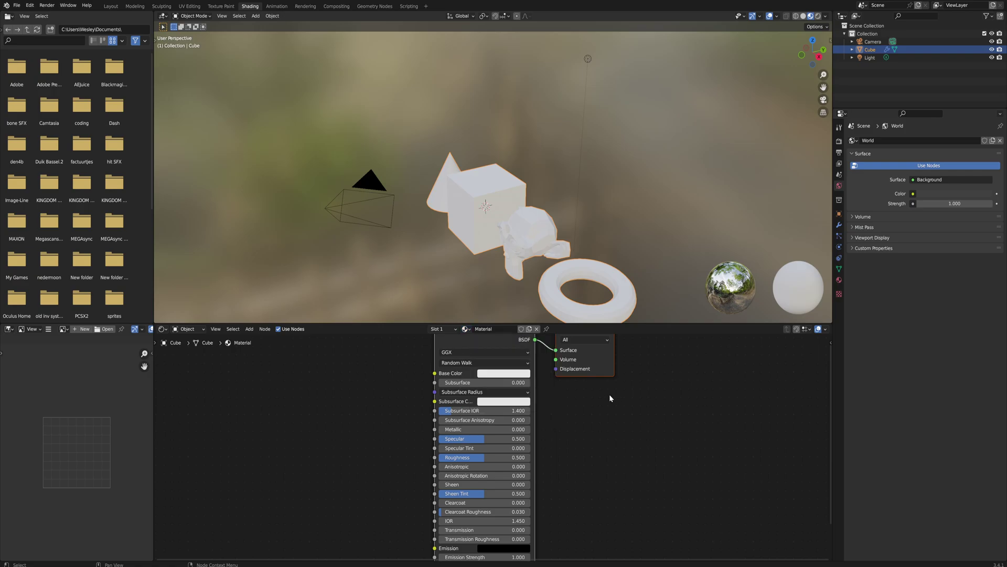
pyautogui.moveTo(472, 377); pyautogui.dragTo(480, 408, button='middle')
pyautogui.click(441, 329)
pyautogui.click(485, 347)
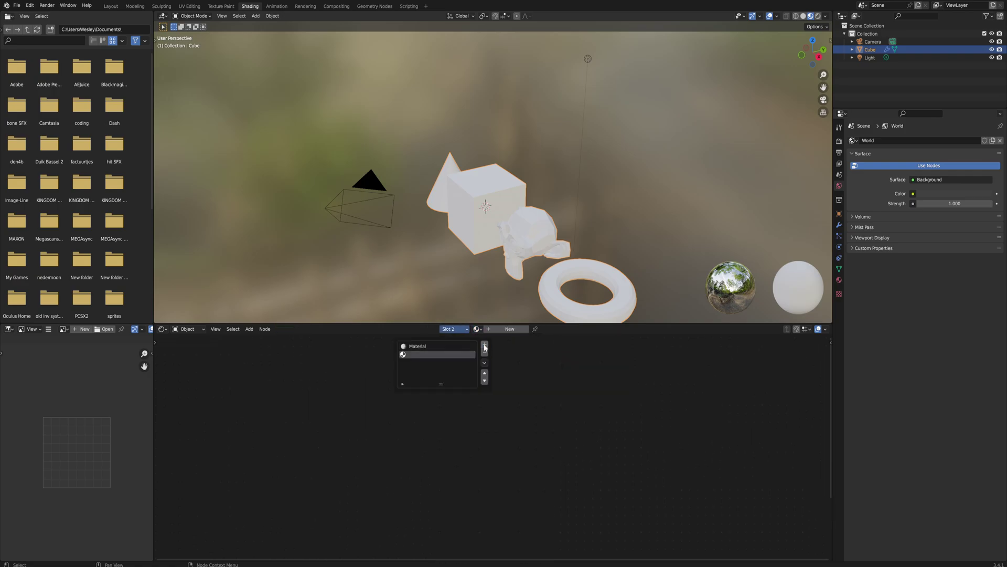
pyautogui.click(499, 330)
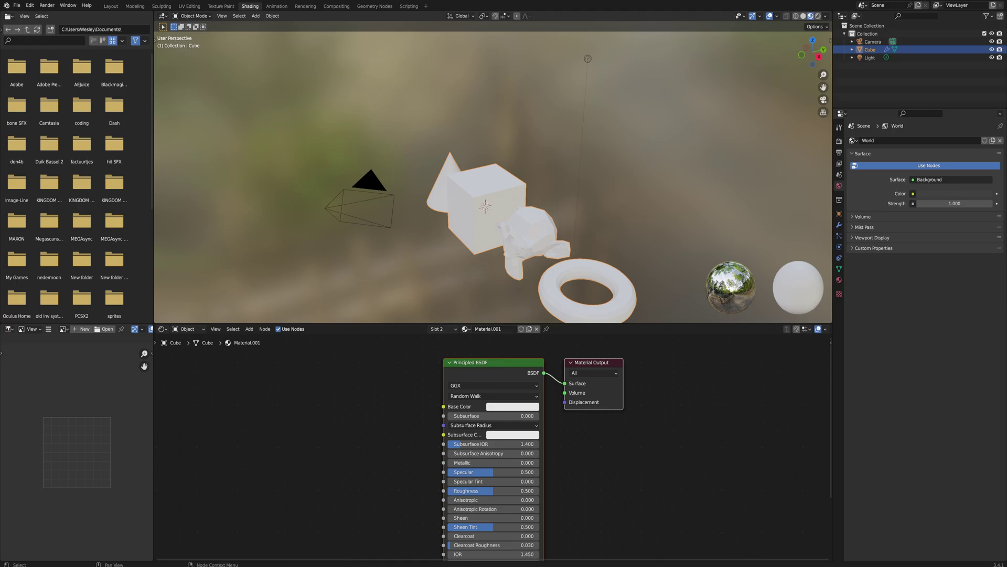
pyautogui.doubleClick(491, 329)
pyautogui.write('Lines')
pyautogui.press('Return')
# Make the Lines base colour black and set its roughness to 1.000
pyautogui.moveTo(559, 413); pyautogui.dragTo(563, 408, button='middle')
pyautogui.scroll(1, 563, 408)
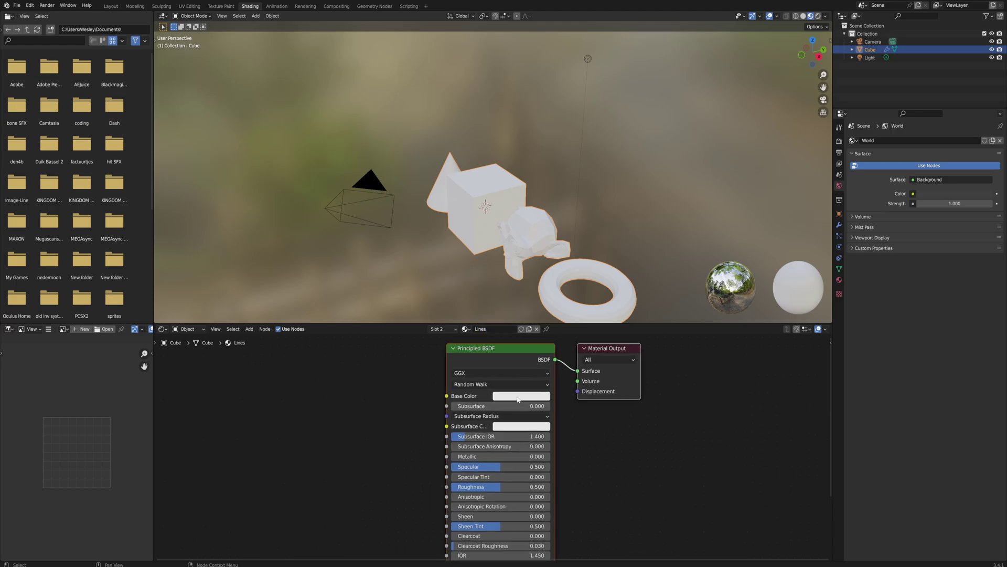
pyautogui.click(523, 397)
pyautogui.moveTo(571, 288); pyautogui.dragTo(572, 355)
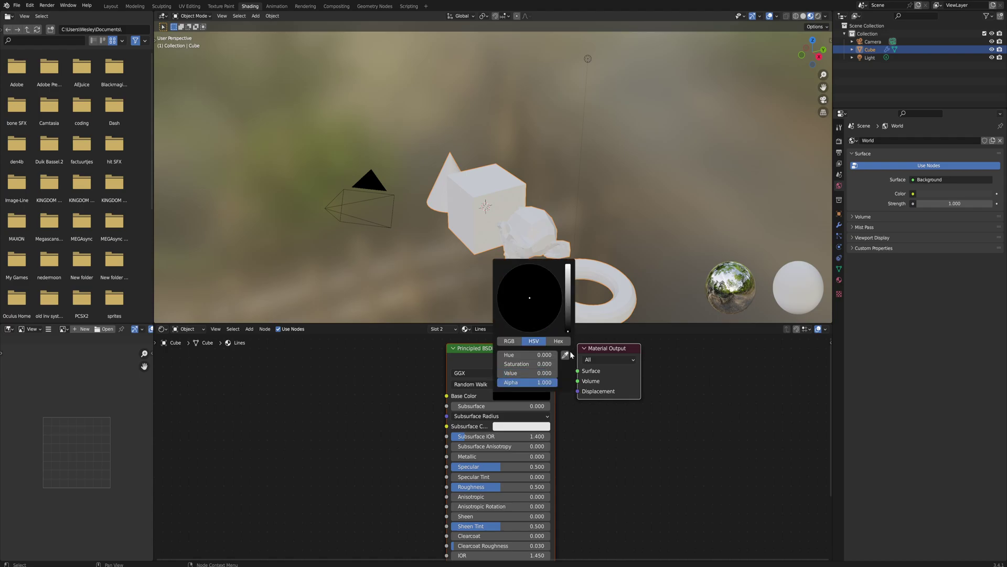
pyautogui.scroll(1, 527, 429)
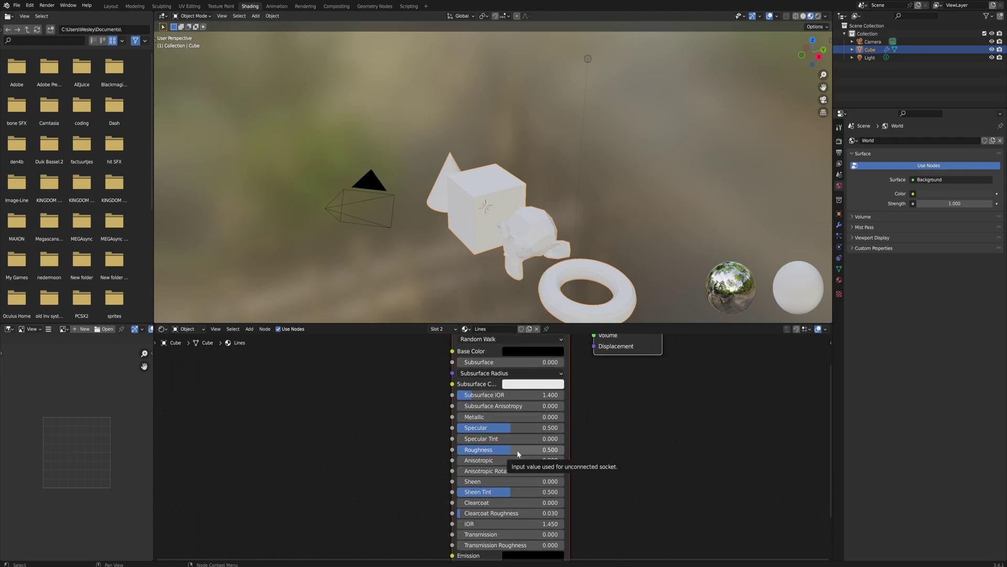
pyautogui.moveTo(517, 449); pyautogui.dragTo(489, 427)
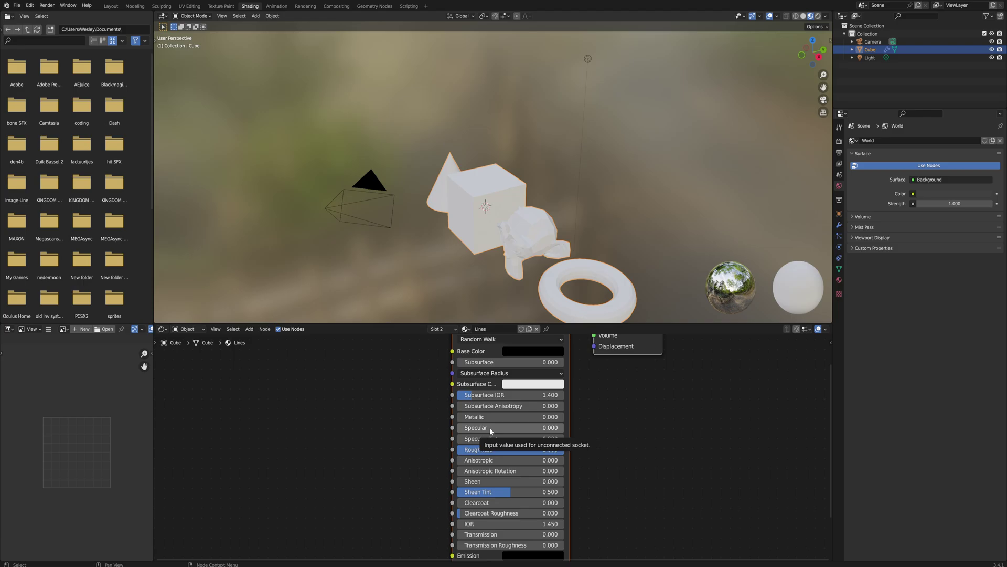
pyautogui.click(839, 279)
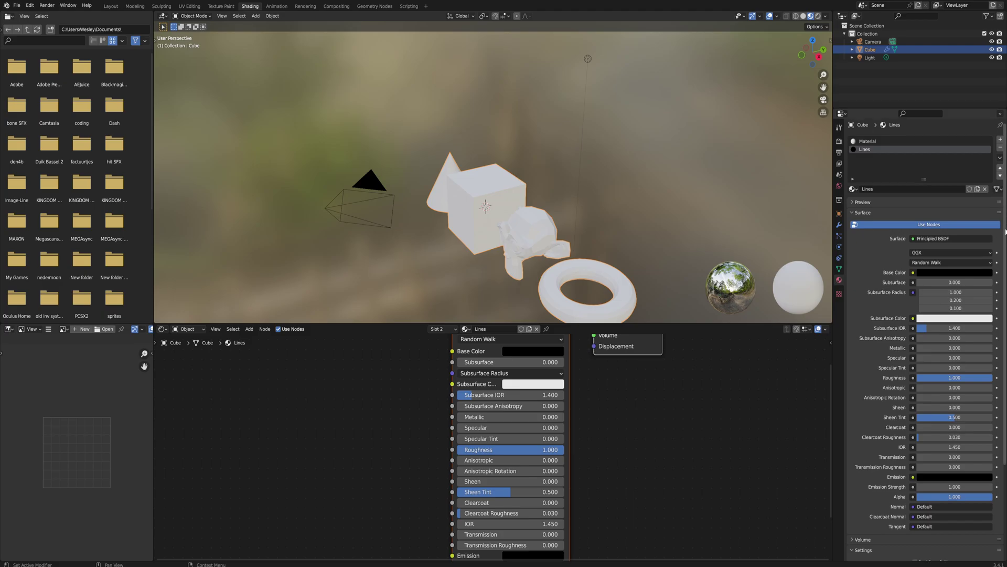
# Enable Backface Culling and set Shadow Mode to None for Lines, then return to Layout
pyautogui.scroll(-5, 904, 294)
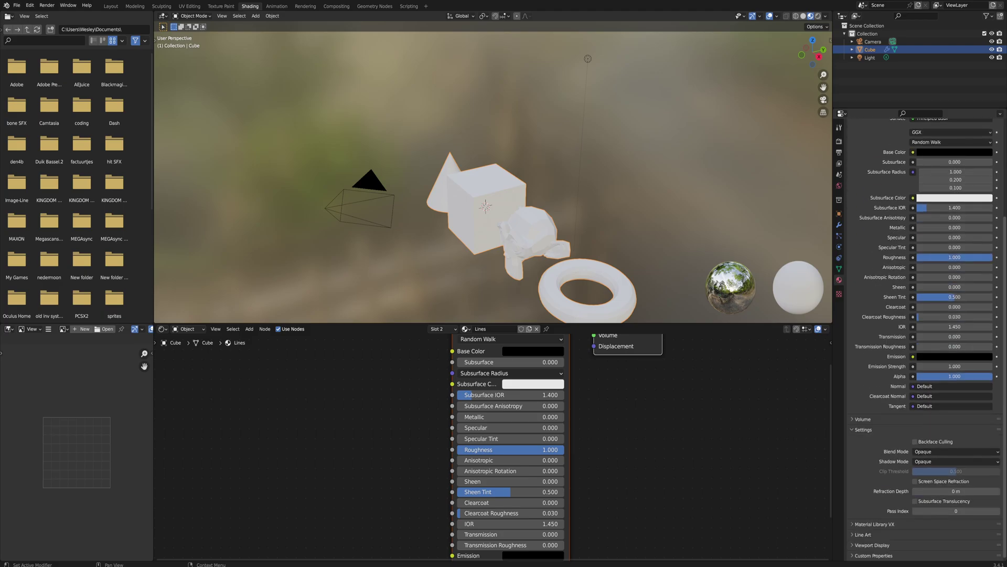
pyautogui.click(916, 442)
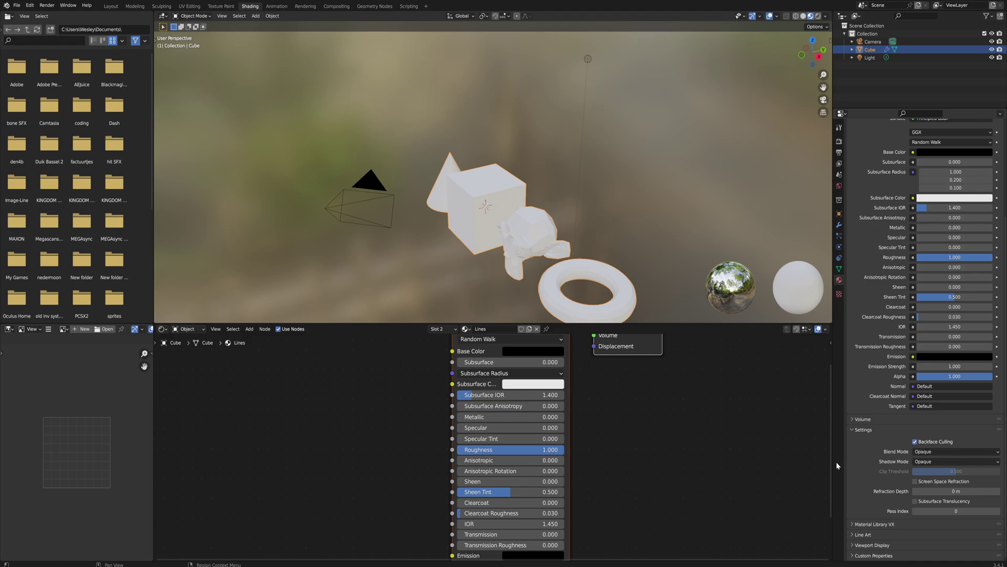
pyautogui.click(918, 462)
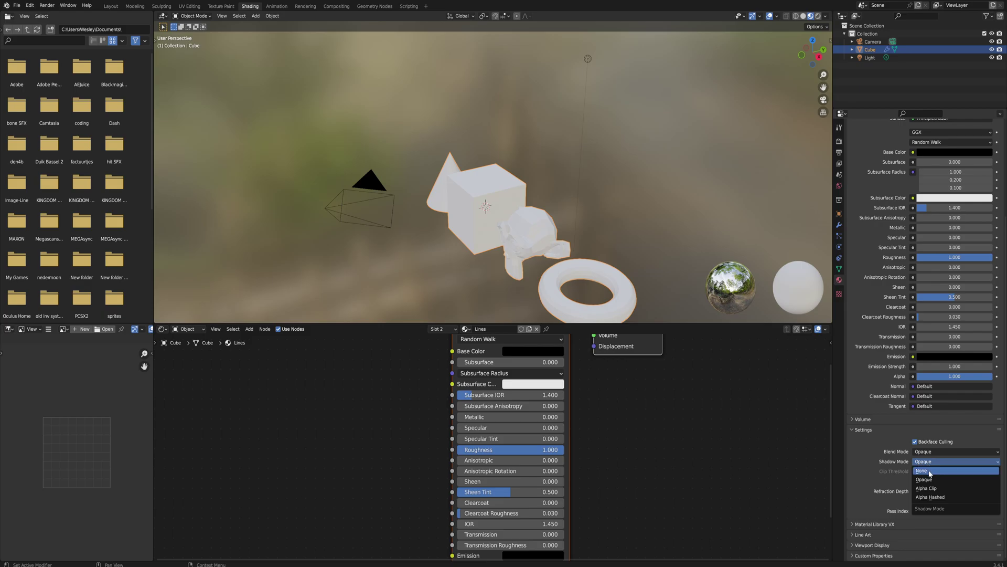
pyautogui.click(927, 470)
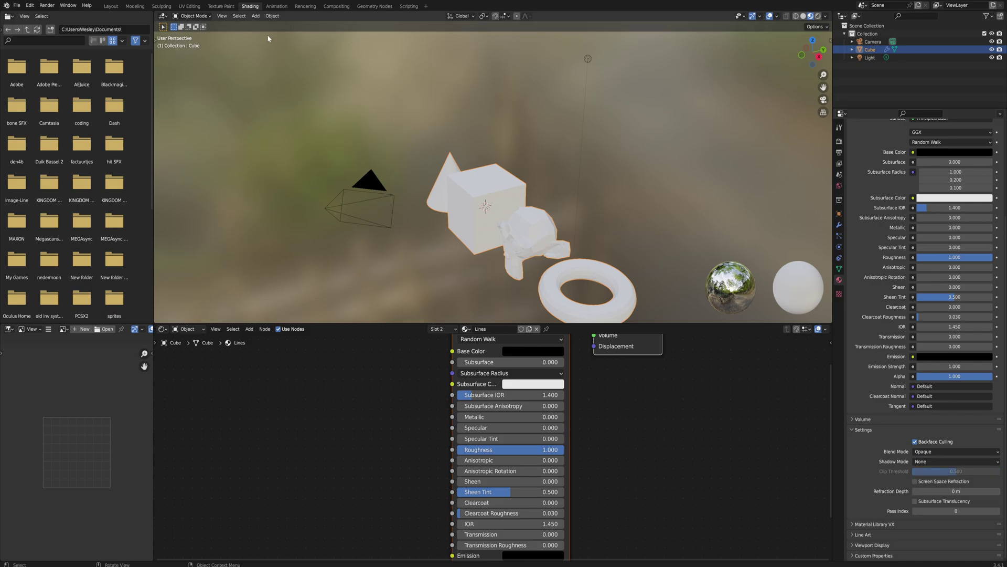
pyautogui.click(111, 6)
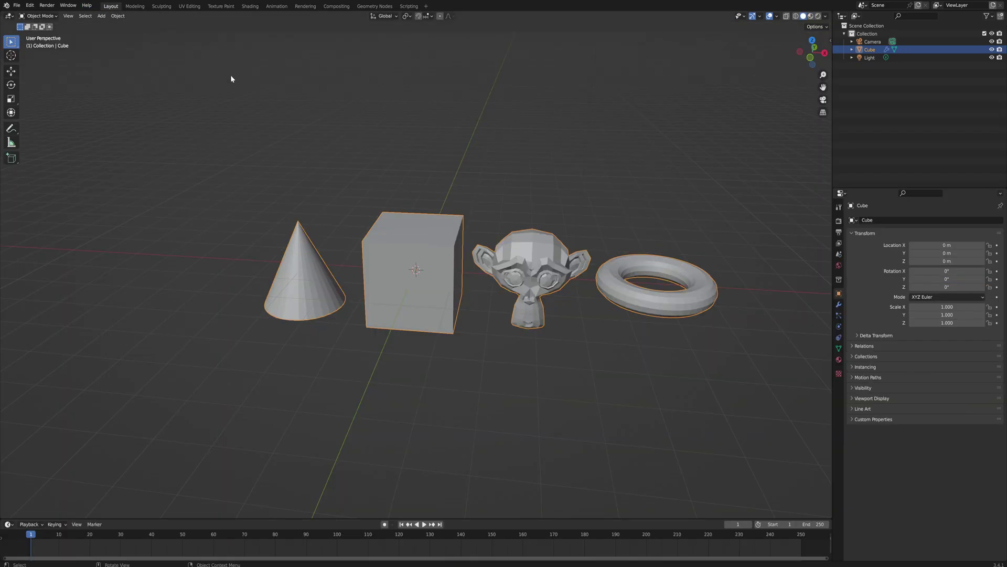
# In Material Preview, set the modifier's Line Material to Lines and Material to Material
pyautogui.click(810, 16)
pyautogui.click(839, 304)
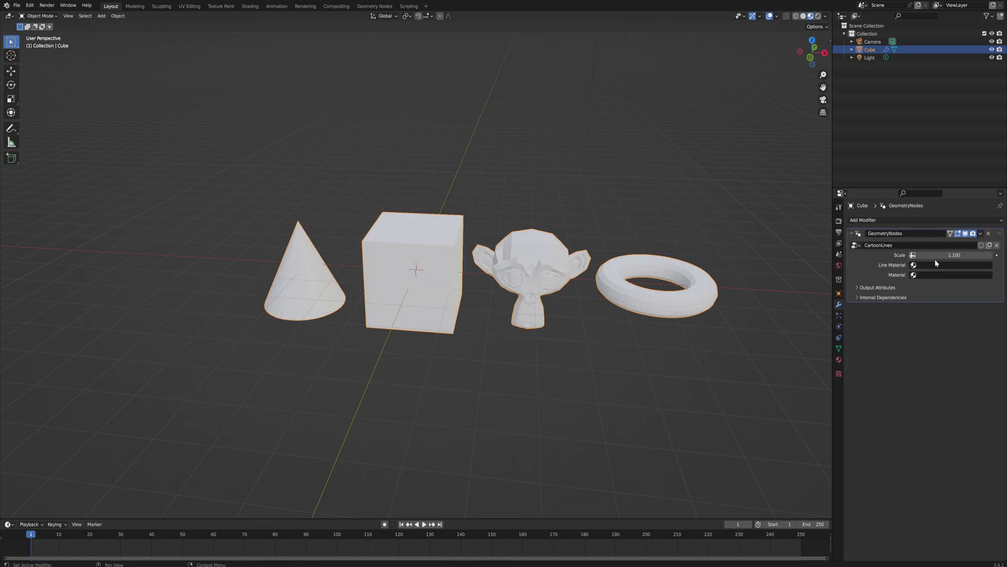
pyautogui.click(923, 265)
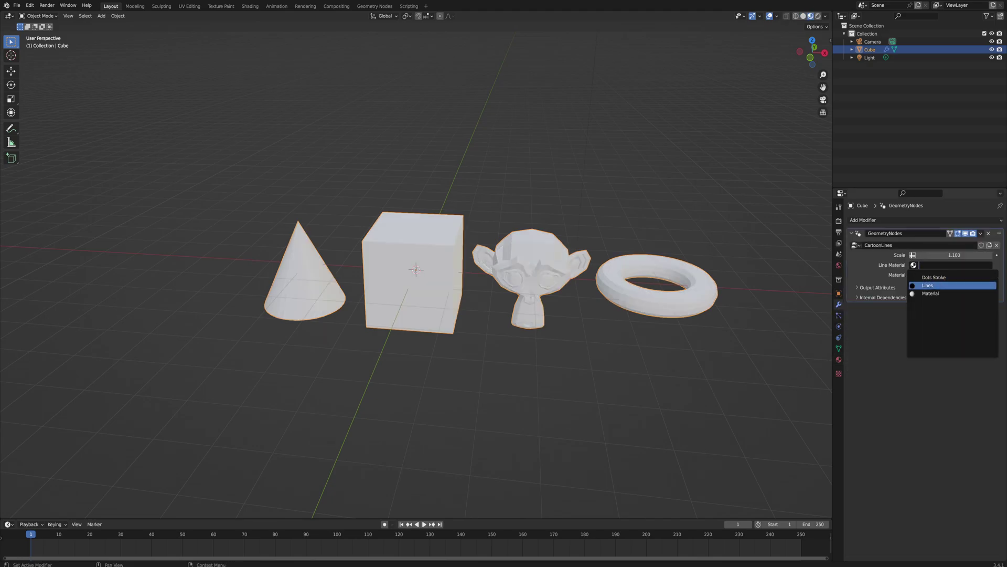
pyautogui.click(928, 285)
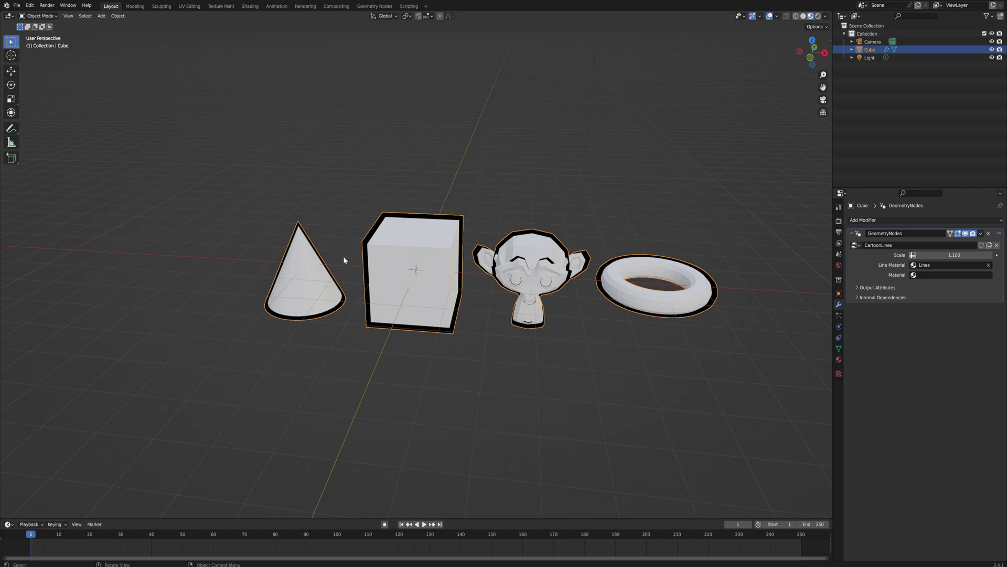
pyautogui.click(930, 276)
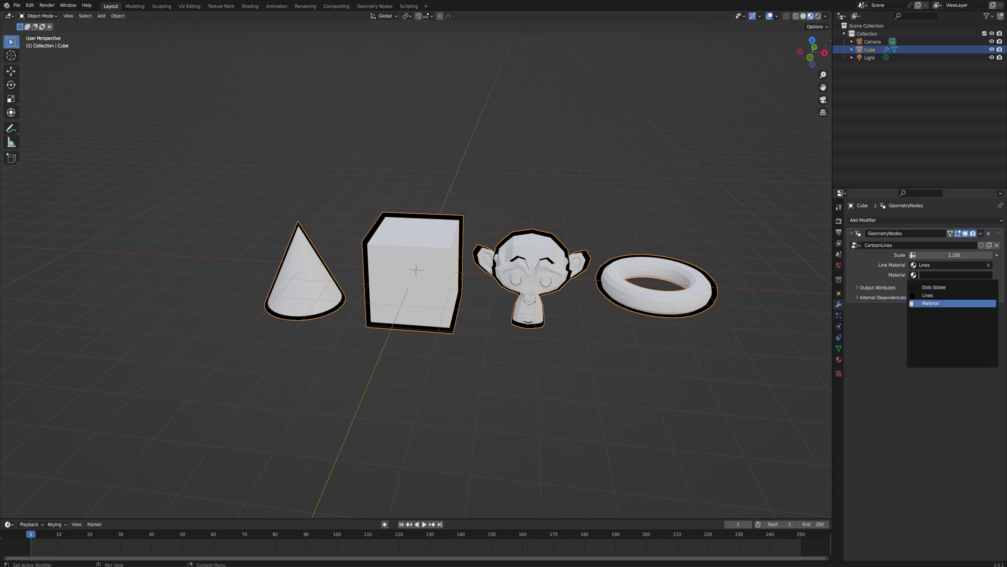
pyautogui.click(935, 303)
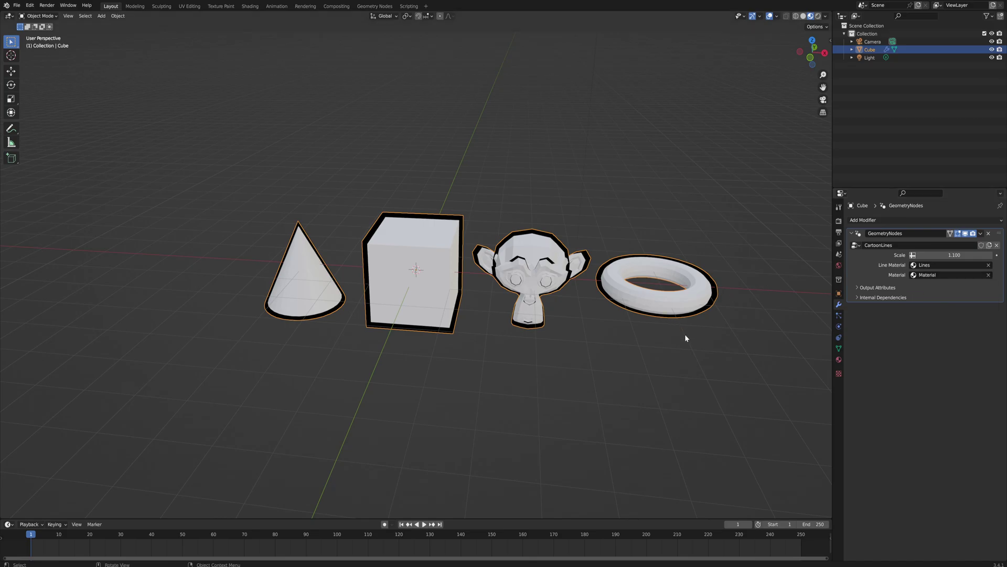
# Change the Material slot's base colour to blue
pyautogui.click(838, 360)
pyautogui.click(954, 353)
pyautogui.click(971, 259)
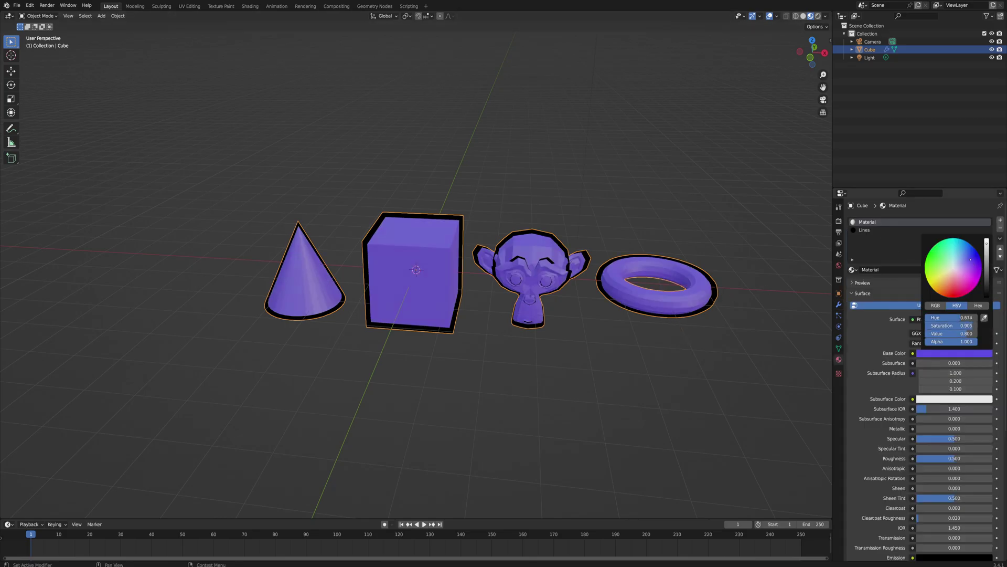
pyautogui.moveTo(970, 259)
pyautogui.mouseDown()
pyautogui.moveTo(957, 257)
pyautogui.moveTo(977, 281)
pyautogui.moveTo(971, 250)
pyautogui.mouseUp()
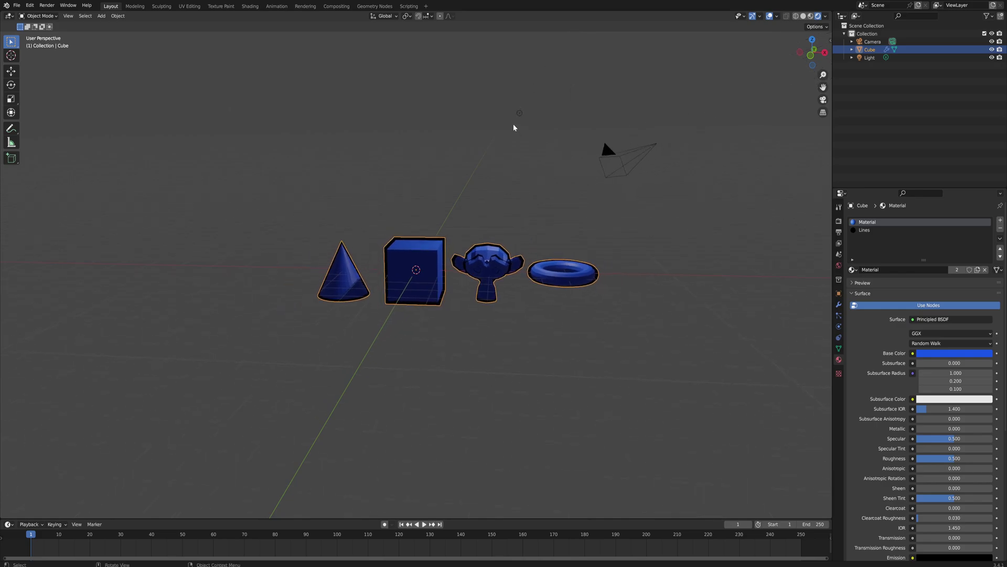
pyautogui.click(520, 118)
# Move the light straight up along Z to a higher position
pyautogui.press('g')
pyautogui.press('z')
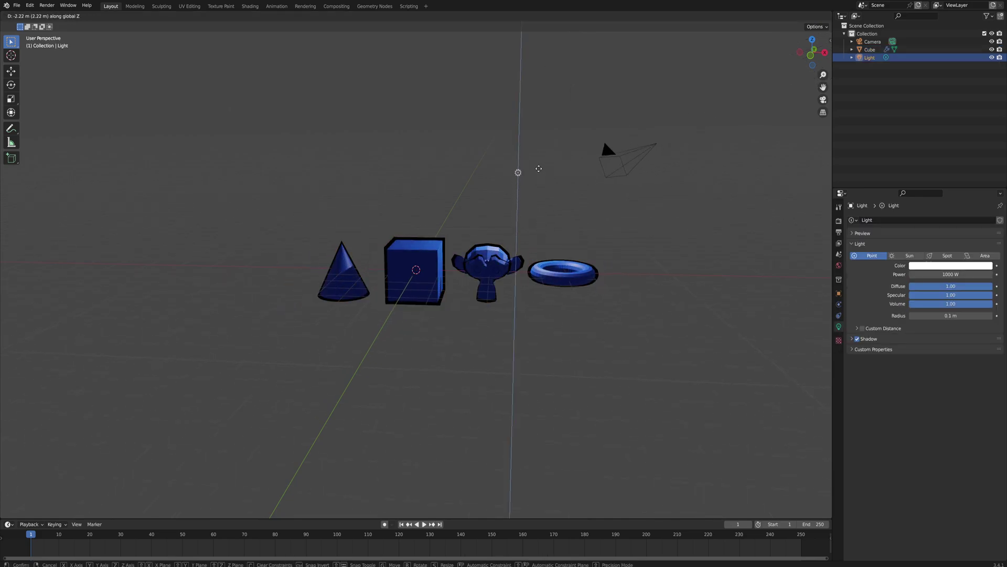
pyautogui.click(538, 169)
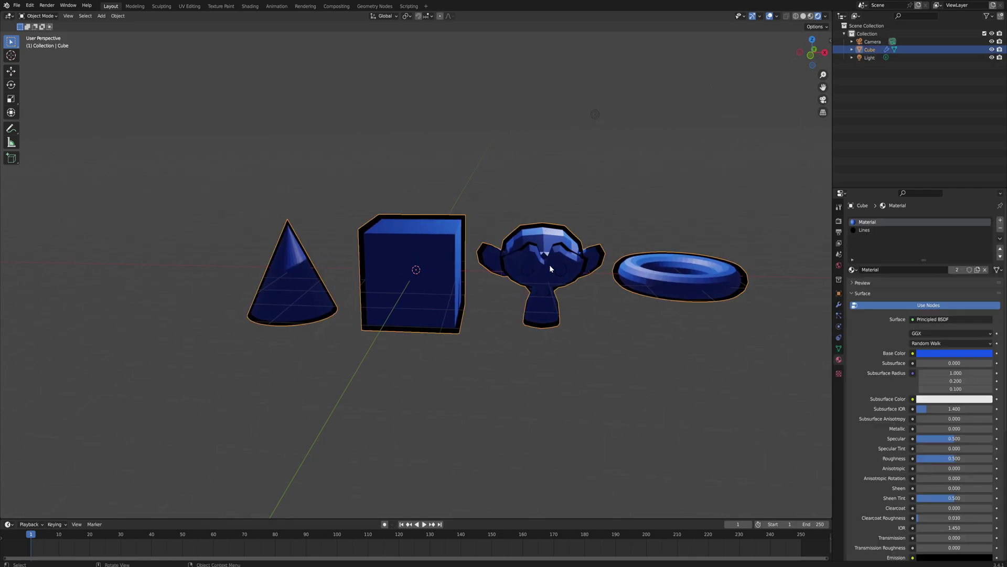
# Select all four shapes, test the outline Scale but keep 1.100, then shade them smooth
pyautogui.click(839, 304)
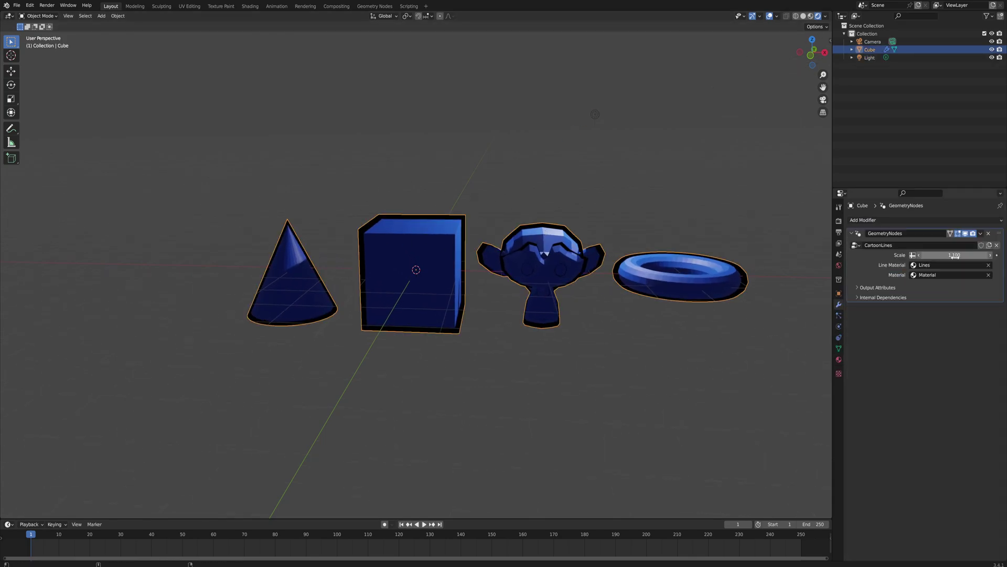
pyautogui.moveTo(952, 257)
pyautogui.mouseDown()
pyautogui.moveTo(935, 257)
pyautogui.moveTo(960, 257)
pyautogui.mouseUp()
pyautogui.press('Escape')
pyautogui.rightClick(765, 189)
pyautogui.click(765, 193)
pyautogui.moveTo(755, 190); pyautogui.dragTo(763, 191, button='middle')
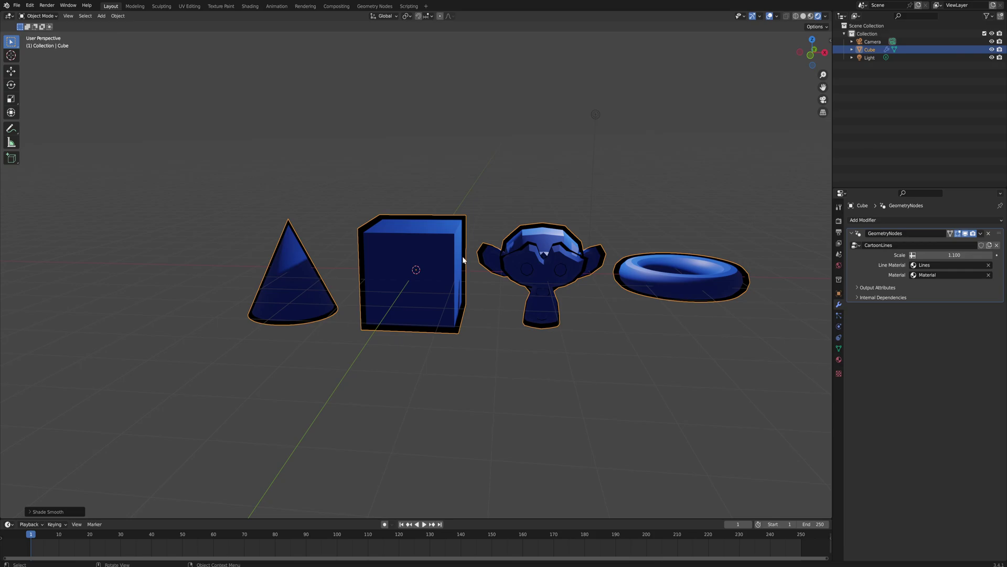
pyautogui.click(447, 252)
pyautogui.moveTo(484, 238); pyautogui.dragTo(482, 227, button='middle')
# In Edit Mode, extrude the cube's top face up, a side face right, then that block's top up
pyautogui.press('Tab')
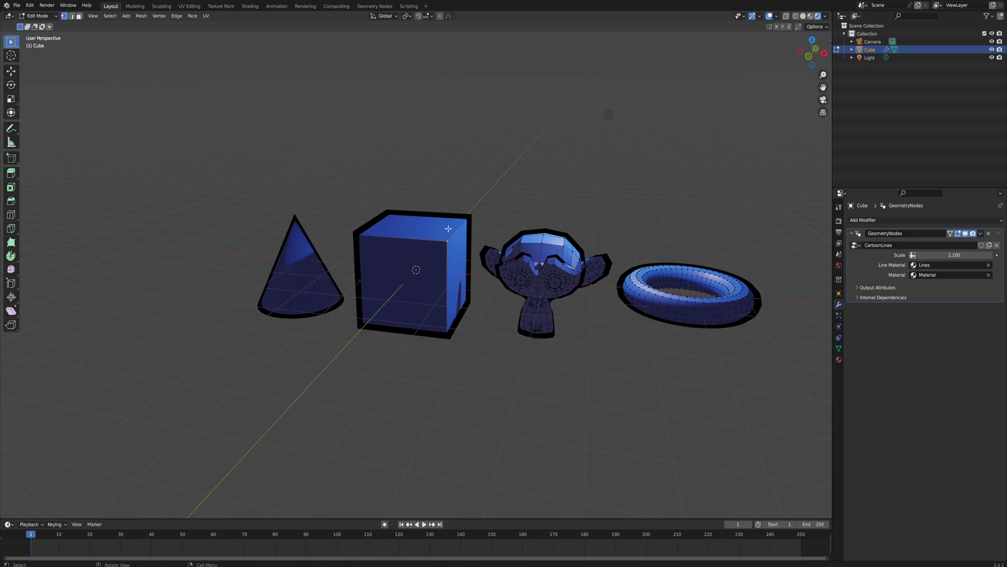
pyautogui.click(443, 231)
pyautogui.press('e')
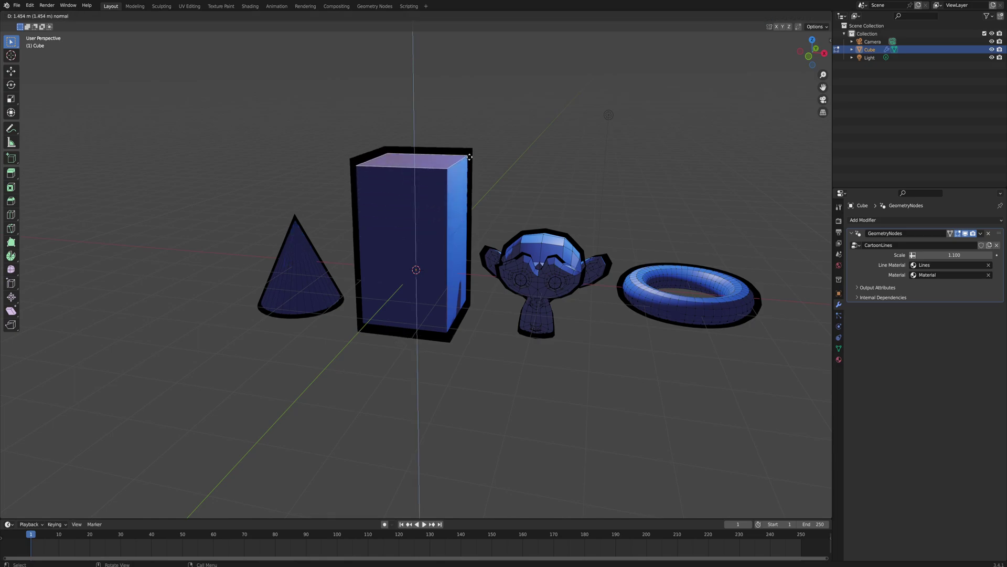
pyautogui.click(470, 159)
pyautogui.click(451, 184)
pyautogui.press('e')
pyautogui.click(521, 186)
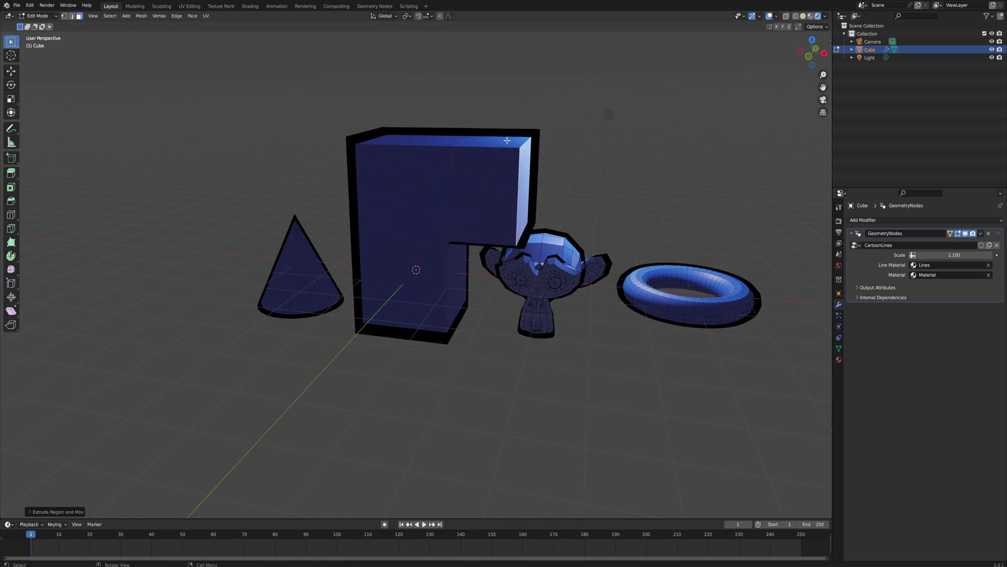
pyautogui.click(507, 140)
pyautogui.press('e')
pyautogui.click(490, 173)
# Extrude a front face toward the viewer and another face up into a tall block, checking the outlines
pyautogui.click(490, 174)
pyautogui.press('e')
pyautogui.click(545, 215)
pyautogui.moveTo(545, 215); pyautogui.dragTo(366, 169, button='middle')
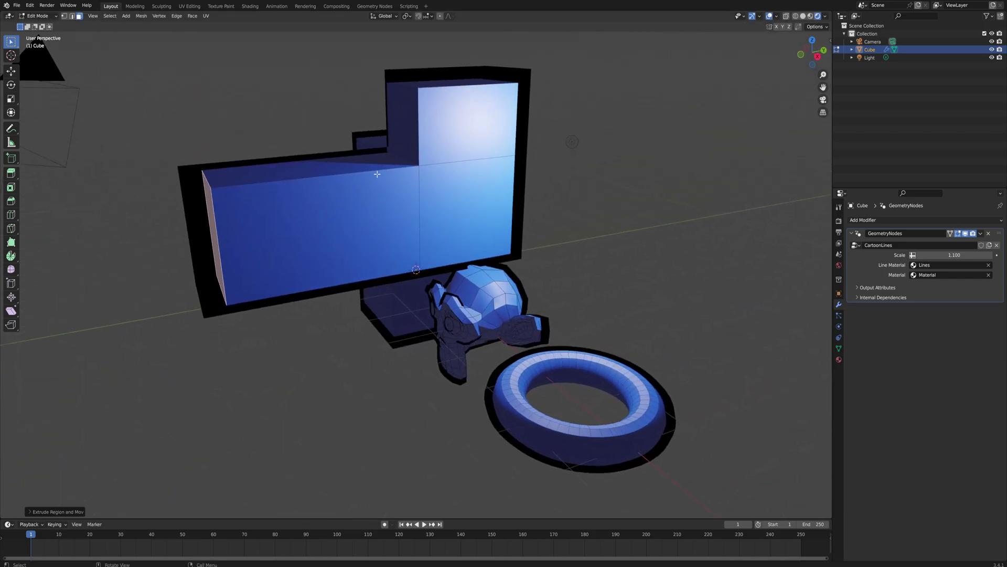
pyautogui.click(435, 88)
pyautogui.press('e')
pyautogui.click(449, 541)
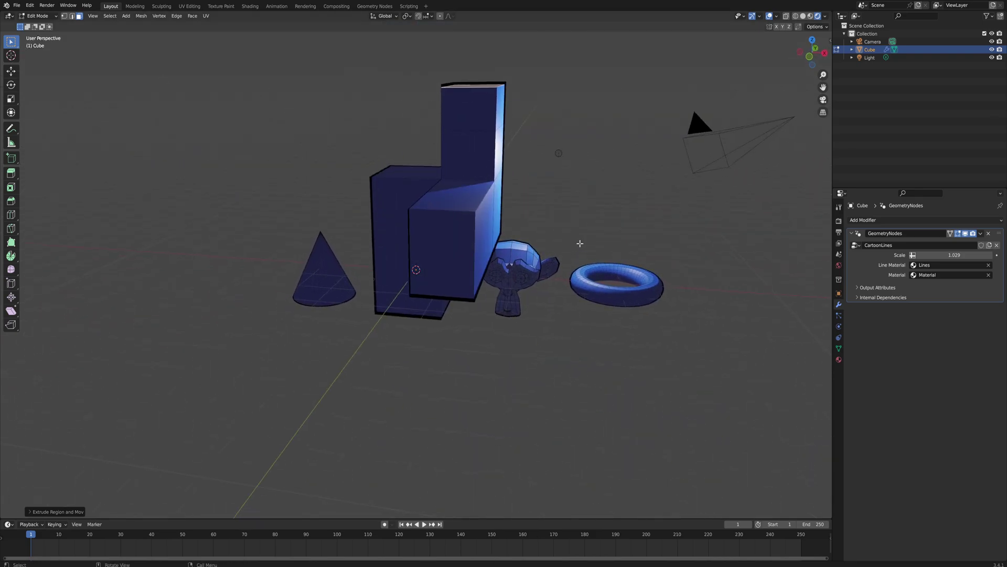
pyautogui.moveTo(639, 246)
pyautogui.mouseDown(button='middle')
pyautogui.moveTo(616, 241)
pyautogui.moveTo(643, 240)
pyautogui.mouseUp(button='middle')
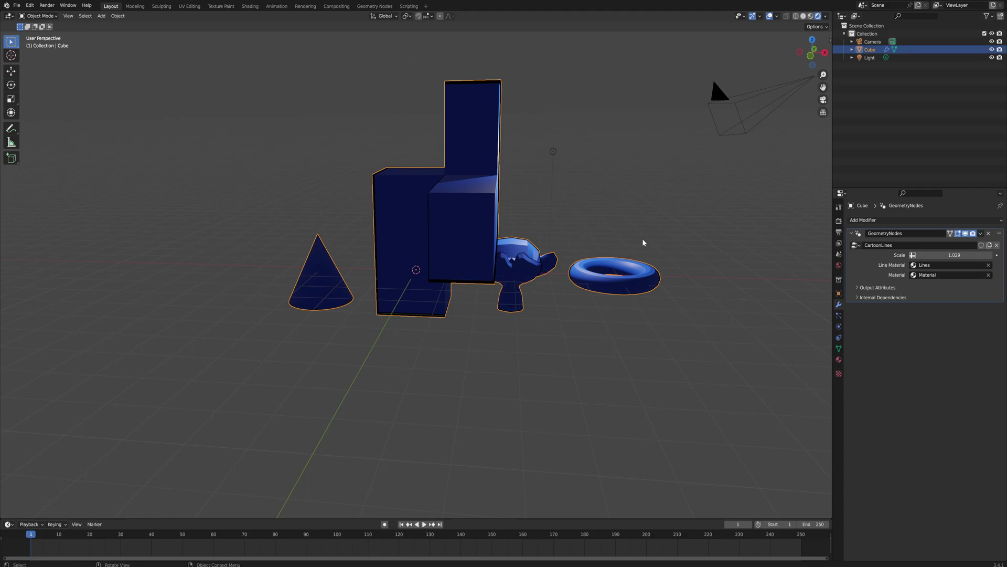